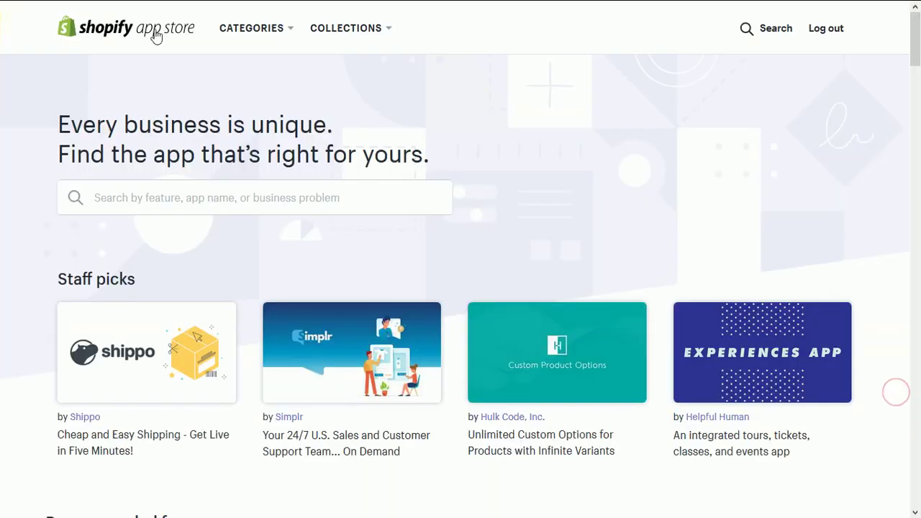
- Search the App Store for 'walmart' and add the Walmart Integration app to the store
{"action": "left_click", "coordinate": [193, 197]}
{"action": "type", "text": "walmart"}
{"action": "key", "text": "Return"}
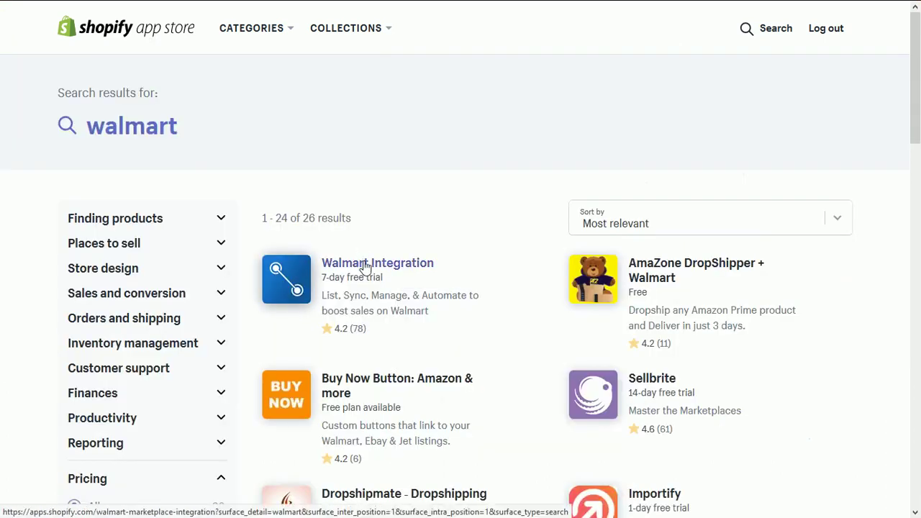
{"action": "left_click", "coordinate": [365, 266]}
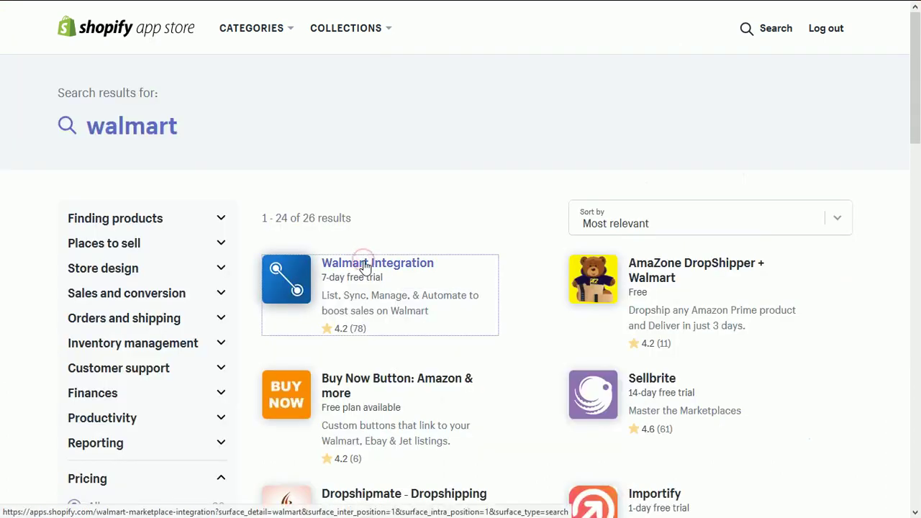
{"action": "left_click", "coordinate": [239, 284]}
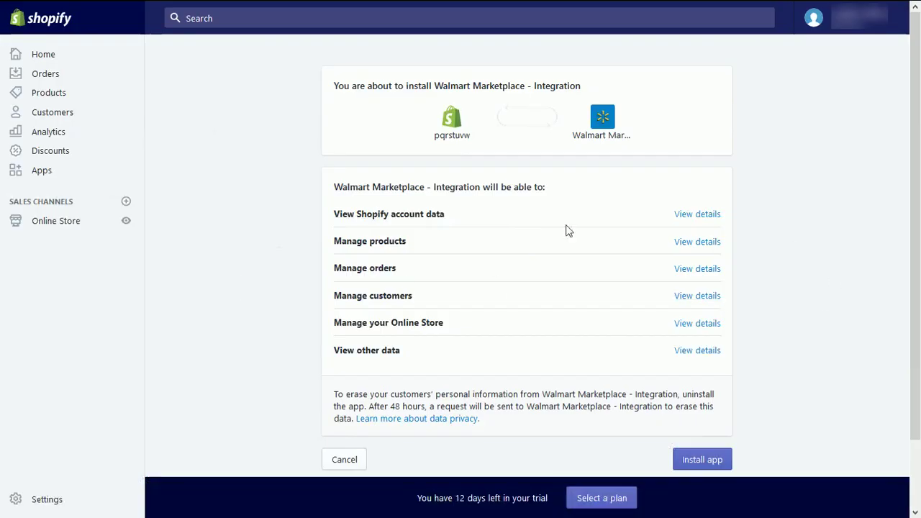
- Install the app and fill in the name fields, Pacific Time zone, 2-4 demo time and AM format
{"action": "left_click", "coordinate": [695, 465]}
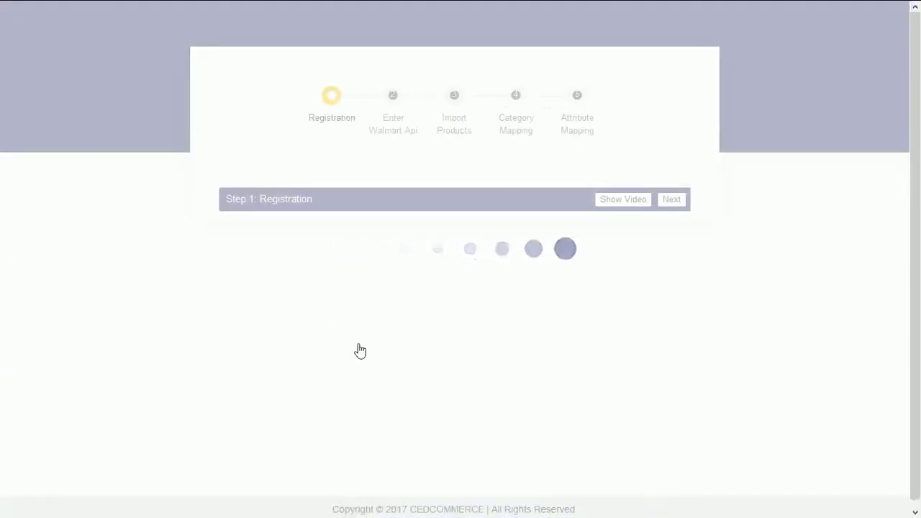
{"action": "left_click", "coordinate": [294, 263]}
{"action": "left_click", "coordinate": [263, 324]}
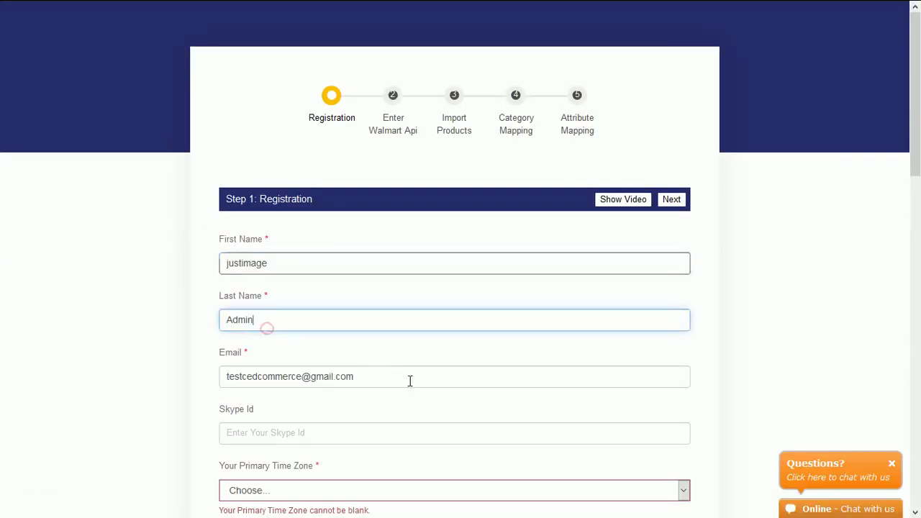
{"action": "left_click", "coordinate": [286, 491]}
{"action": "left_click", "coordinate": [249, 383]}
{"action": "scroll", "coordinate": [249, 383], "scroll_direction": "down", "scroll_amount": 1}
{"action": "left_click", "coordinate": [263, 478]}
{"action": "left_click", "coordinate": [238, 399]}
{"action": "scroll", "coordinate": [238, 400], "scroll_direction": "down", "scroll_amount": 1}
{"action": "left_click", "coordinate": [267, 465]}
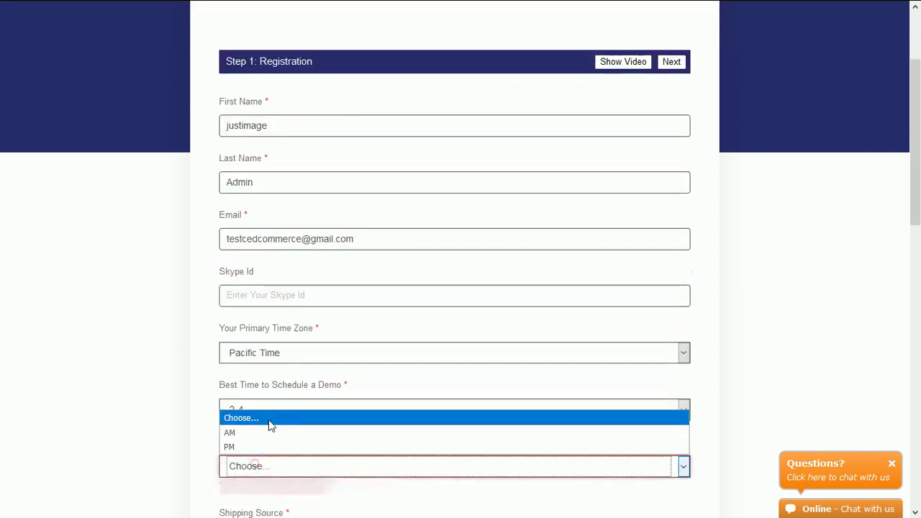
{"action": "left_click", "coordinate": [268, 430]}
{"action": "scroll", "coordinate": [338, 388], "scroll_direction": "down", "scroll_amount": 2}
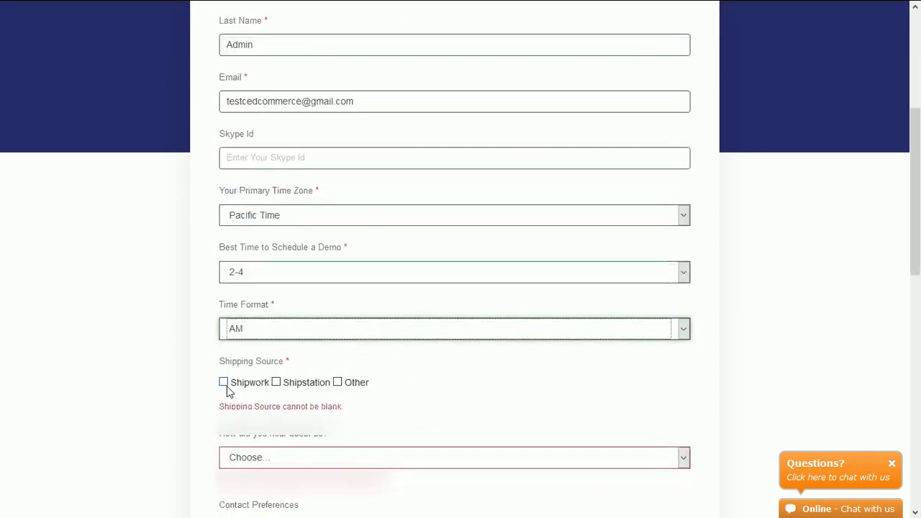
- Mark Shipwork as the shipping source and Shopify App Store as the referral source
{"action": "left_click", "coordinate": [223, 381]}
{"action": "left_click", "coordinate": [305, 456]}
{"action": "left_click", "coordinate": [305, 408]}
{"action": "scroll", "coordinate": [306, 409], "scroll_direction": "down", "scroll_amount": 3}
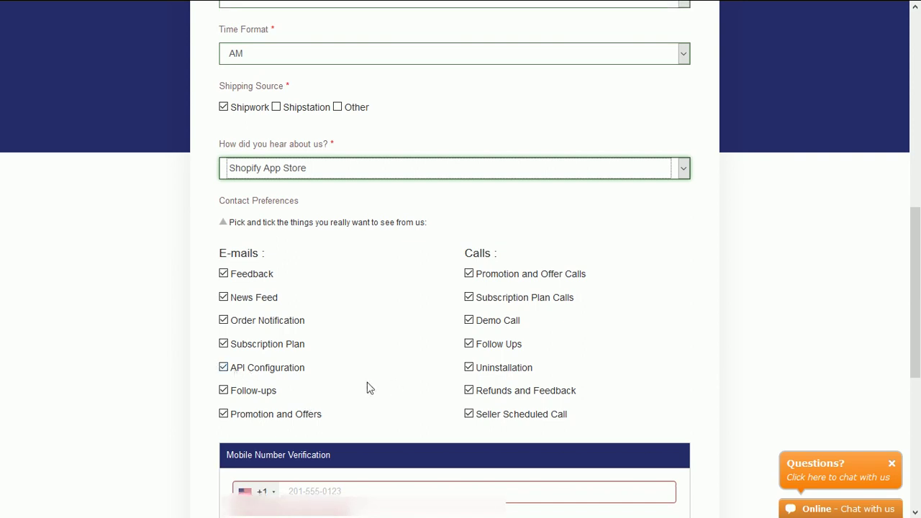
{"action": "scroll", "coordinate": [251, 389], "scroll_direction": "down", "scroll_amount": 1}
- Enter the mobile number, send the one-time code and type the verification code
{"action": "left_click", "coordinate": [288, 419]}
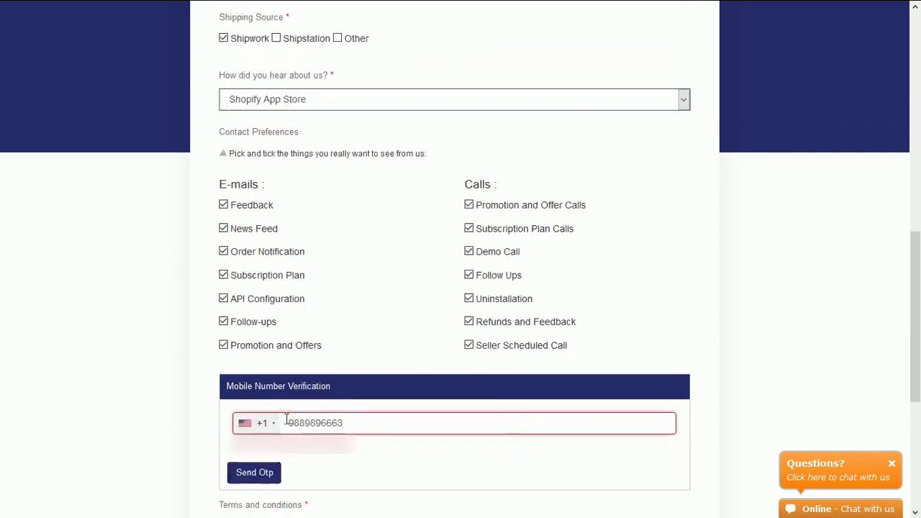
{"action": "scroll", "coordinate": [288, 420], "scroll_direction": "down", "scroll_amount": 2}
{"action": "left_click", "coordinate": [254, 323]}
{"action": "left_click", "coordinate": [272, 310]}
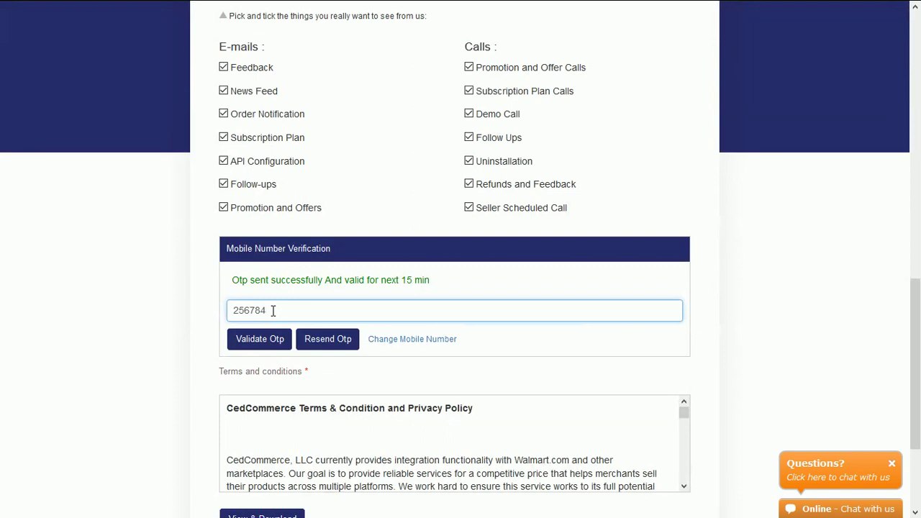
{"action": "scroll", "coordinate": [273, 310], "scroll_direction": "down", "scroll_amount": 2}
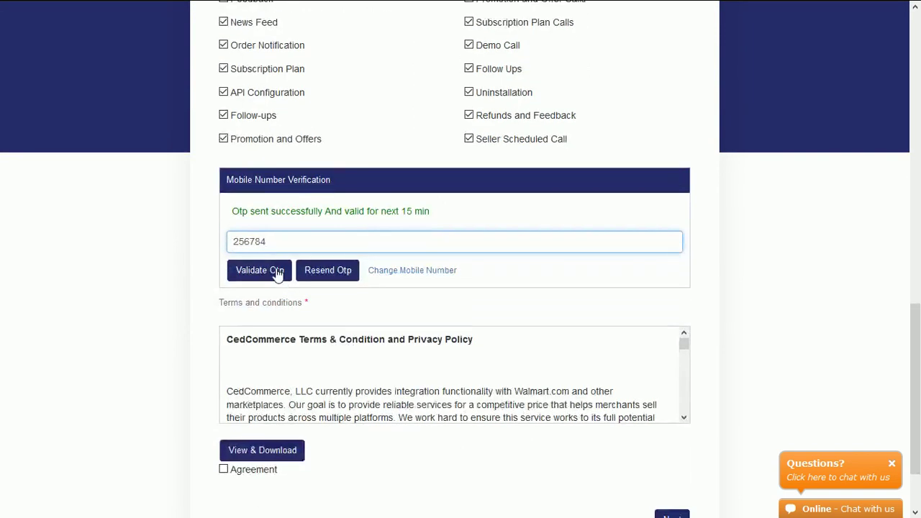
- Accept the terms and conditions and continue to the Walmart API step
{"action": "left_click", "coordinate": [223, 469]}
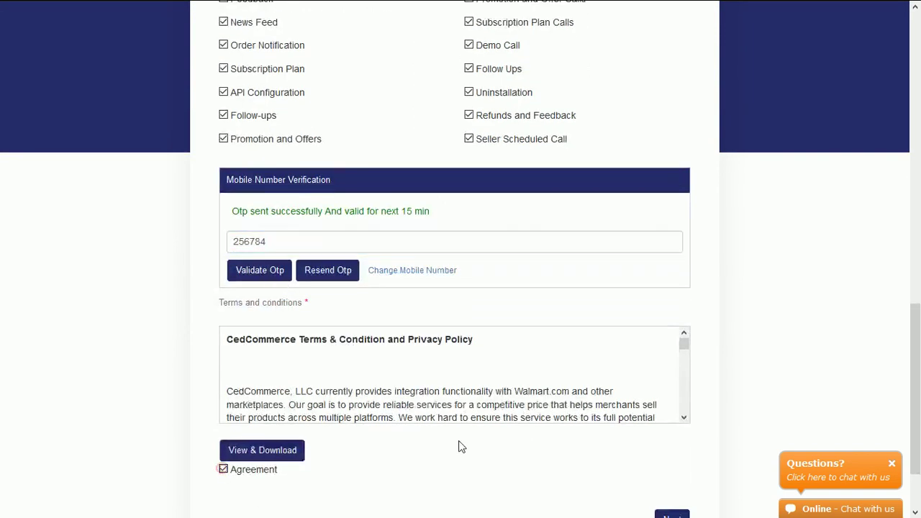
{"action": "scroll", "coordinate": [484, 444], "scroll_direction": "down", "scroll_amount": 3}
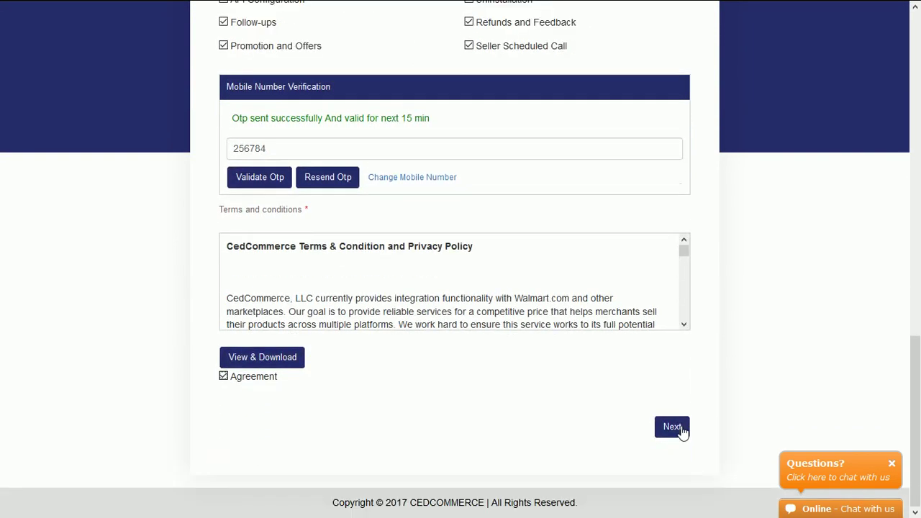
{"action": "left_click", "coordinate": [672, 427]}
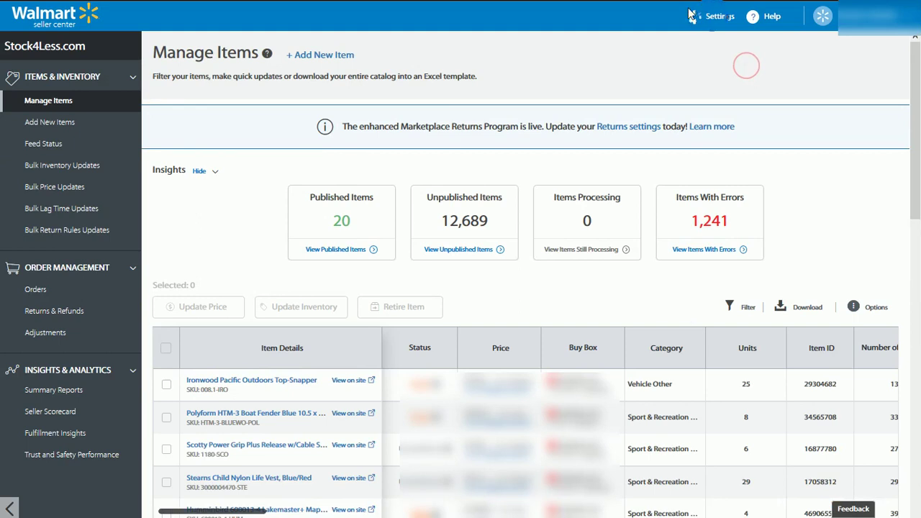
- Copy the Consumer ID from Seller Center's Consumer IDs & Private Keys page
{"action": "mouse_move", "coordinate": [722, 19]}
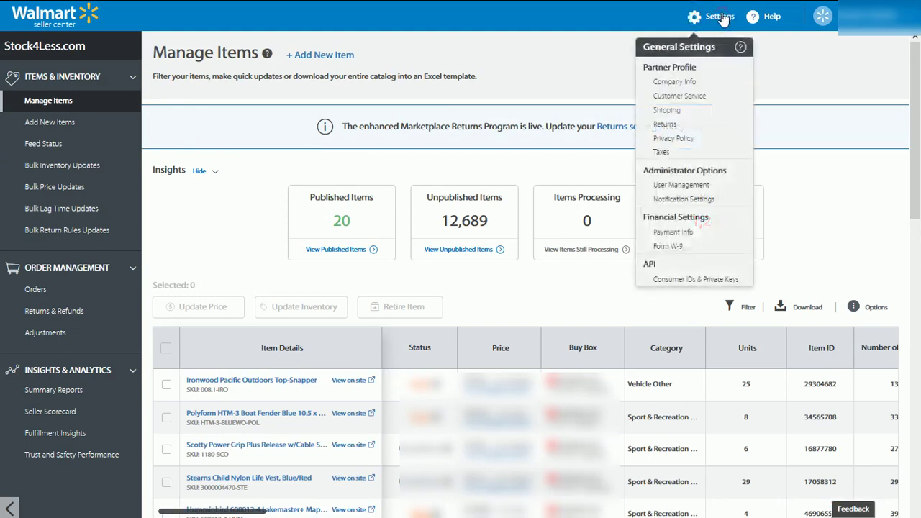
{"action": "left_click", "coordinate": [691, 282]}
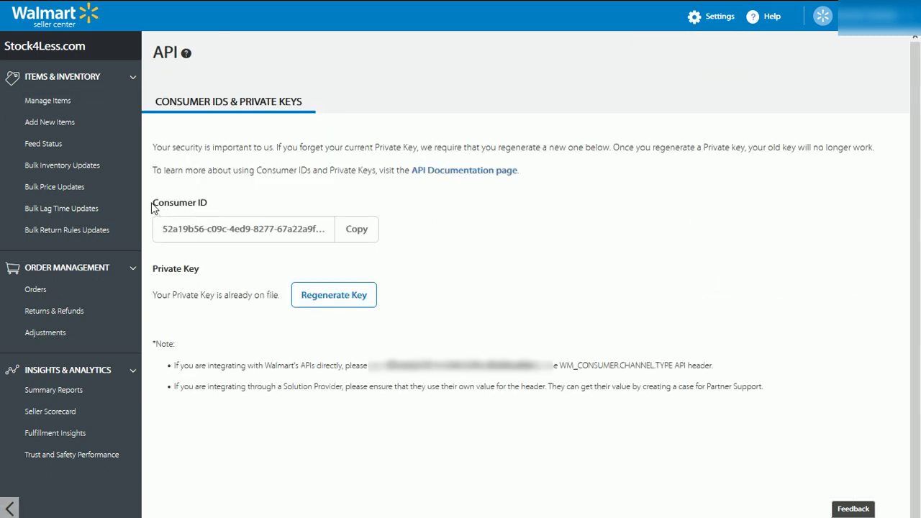
{"action": "left_click_drag", "start_coordinate": [154, 207], "coordinate": [207, 202]}
{"action": "left_click", "coordinate": [207, 202]}
{"action": "left_click", "coordinate": [364, 234]}
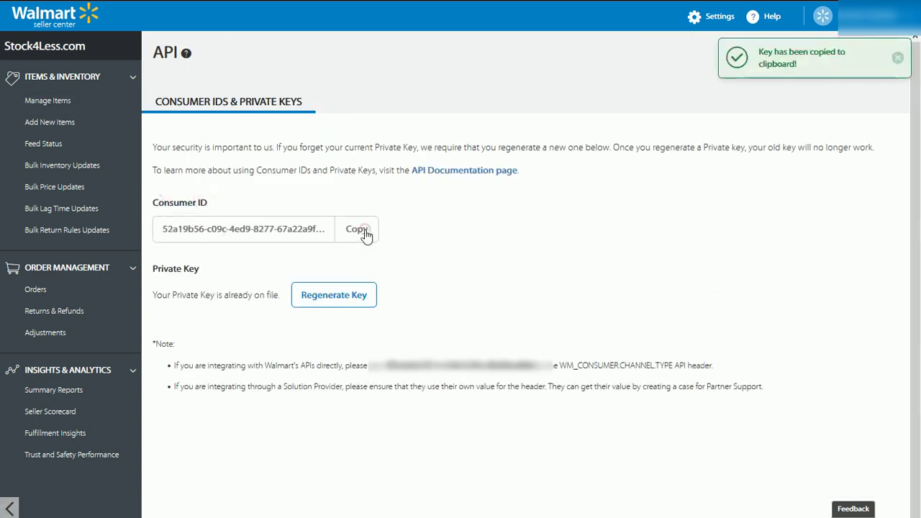
- Paste the Walmart Consumer ID and secret key into the app and submit them
{"action": "left_click_drag", "start_coordinate": [753, 46], "coordinate": [811, 72]}
{"action": "left_click", "coordinate": [813, 72]}
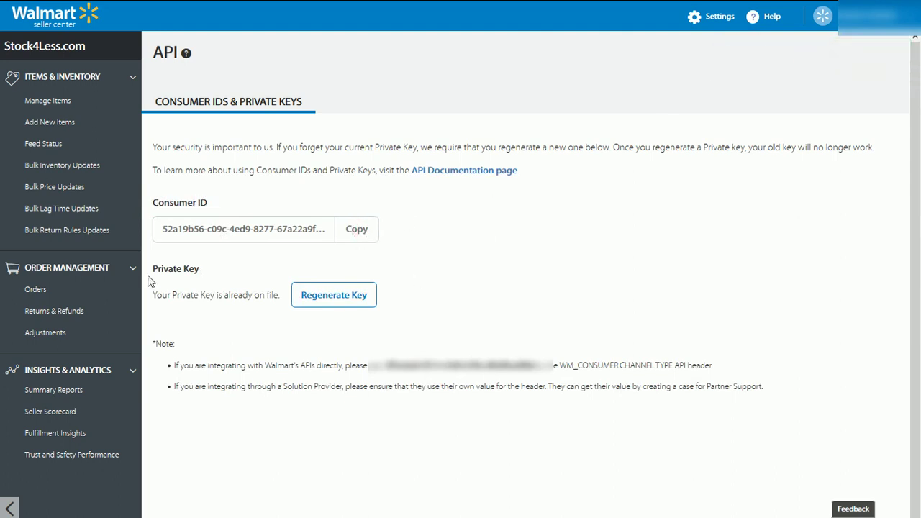
{"action": "left_click", "coordinate": [351, 295]}
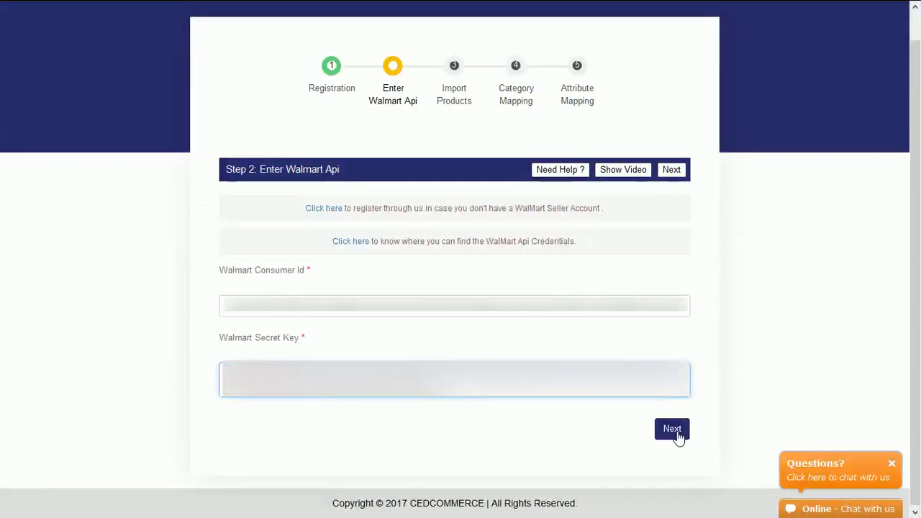
{"action": "left_click", "coordinate": [678, 436]}
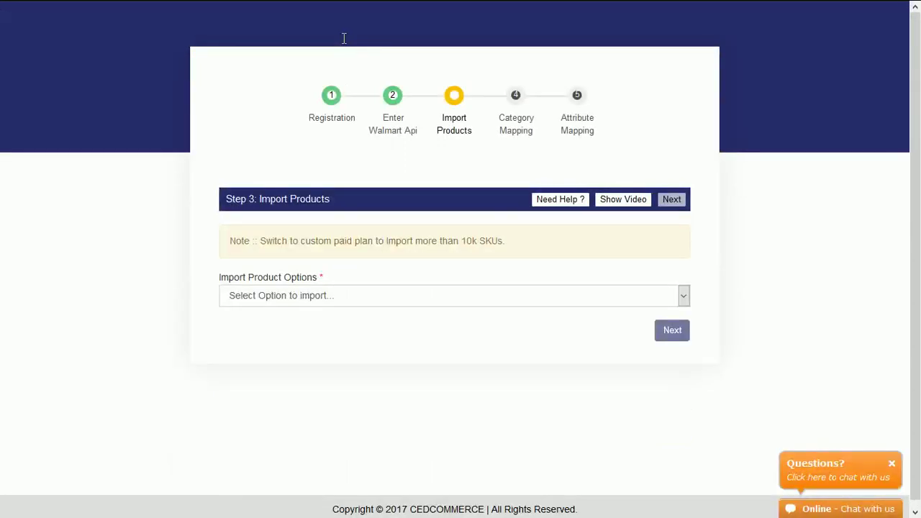
- Import All Products with Start Import, then proceed to Step 4 Category Mapping
{"action": "left_click", "coordinate": [400, 296]}
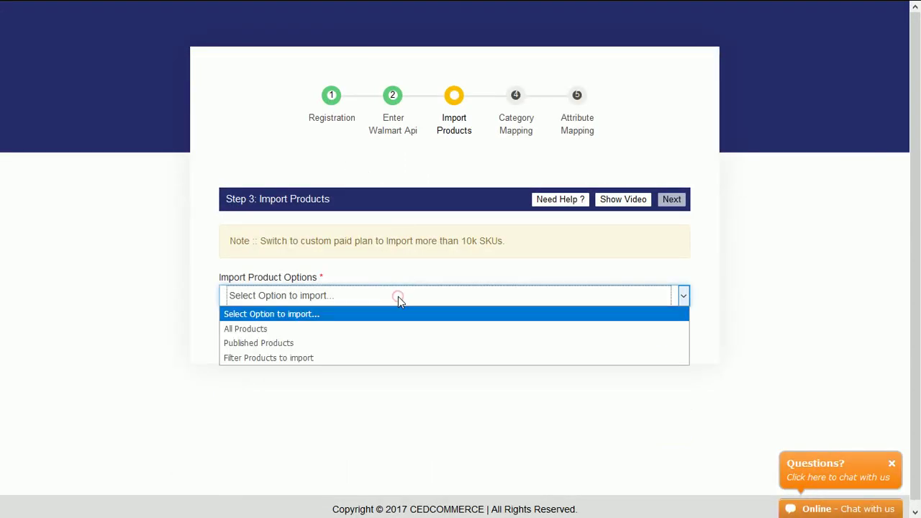
{"action": "left_click", "coordinate": [361, 332]}
{"action": "scroll", "coordinate": [530, 289], "scroll_direction": "down", "scroll_amount": 4}
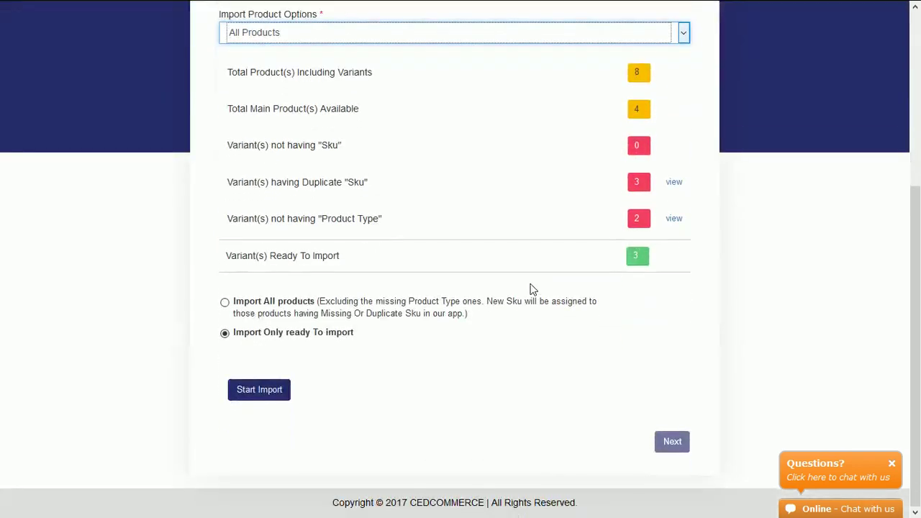
{"action": "left_click", "coordinate": [253, 394]}
{"action": "scroll", "coordinate": [253, 396], "scroll_direction": "down", "scroll_amount": 2}
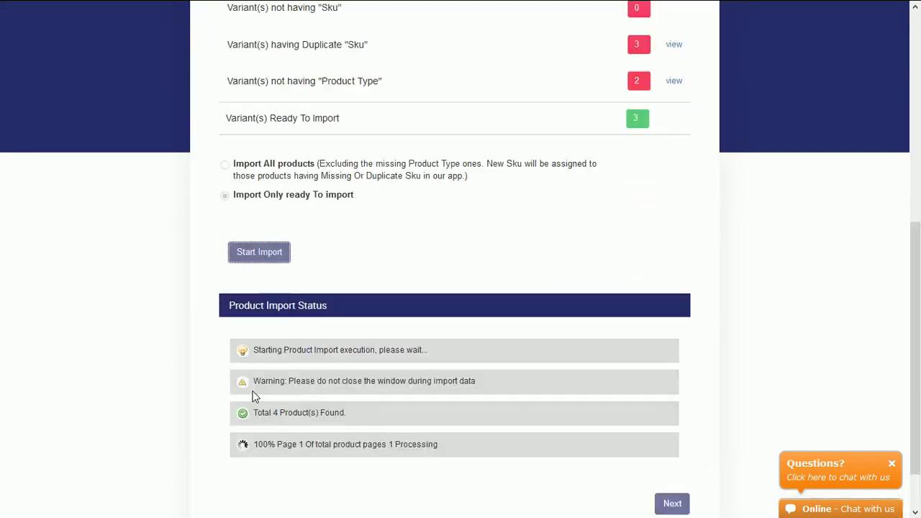
{"action": "scroll", "coordinate": [432, 410], "scroll_direction": "down", "scroll_amount": 2}
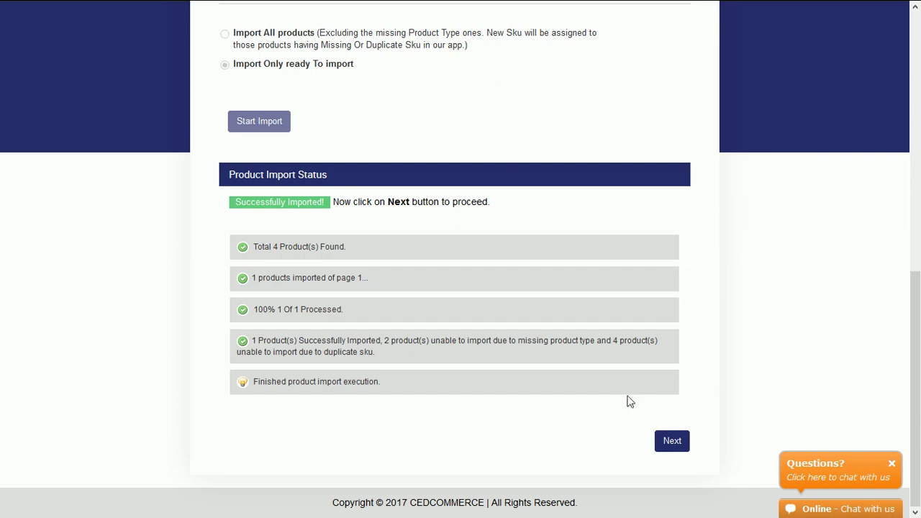
{"action": "left_click", "coordinate": [672, 441]}
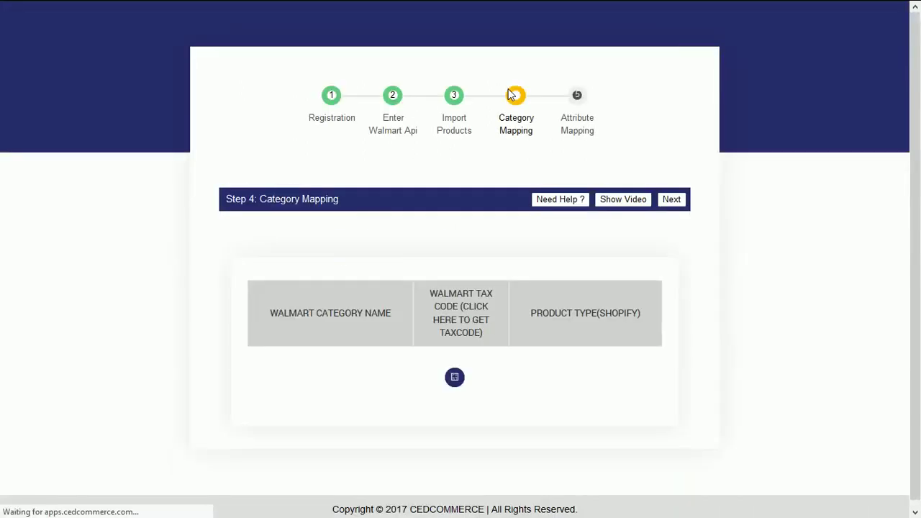
- Map Walmart category OfficeCategory > Office, with pasted tax code, to the TOYS_AND_GAMES product type
{"action": "left_click", "coordinate": [346, 365]}
{"action": "left_click", "coordinate": [314, 303]}
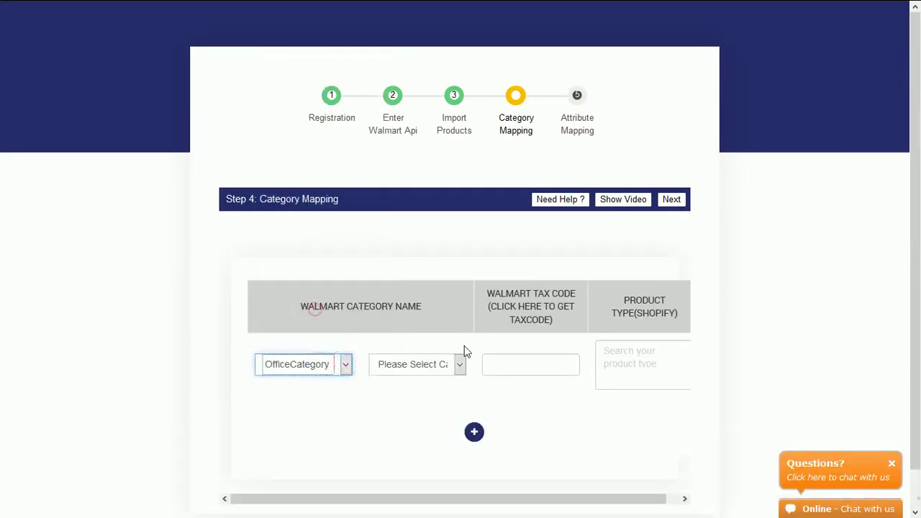
{"action": "left_click", "coordinate": [438, 369]}
{"action": "left_click", "coordinate": [421, 398]}
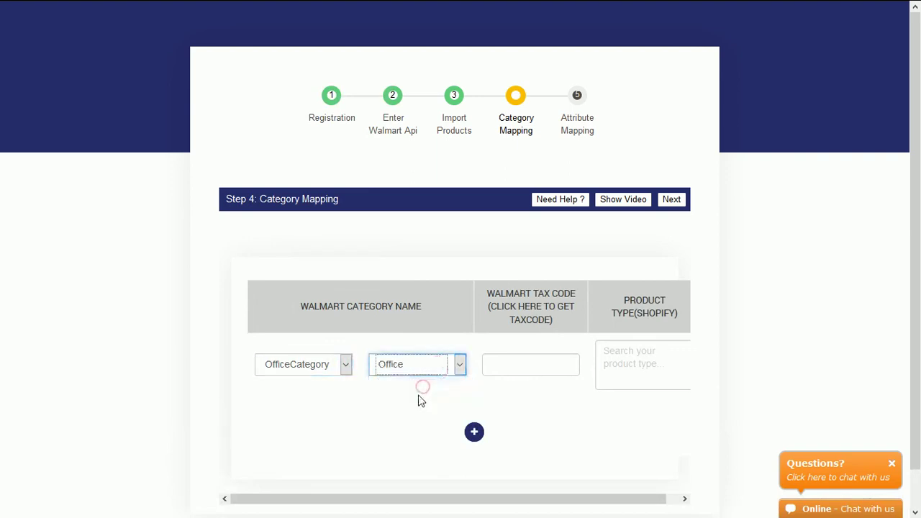
{"action": "left_click", "coordinate": [543, 365]}
{"action": "key", "text": "ctrl+v"}
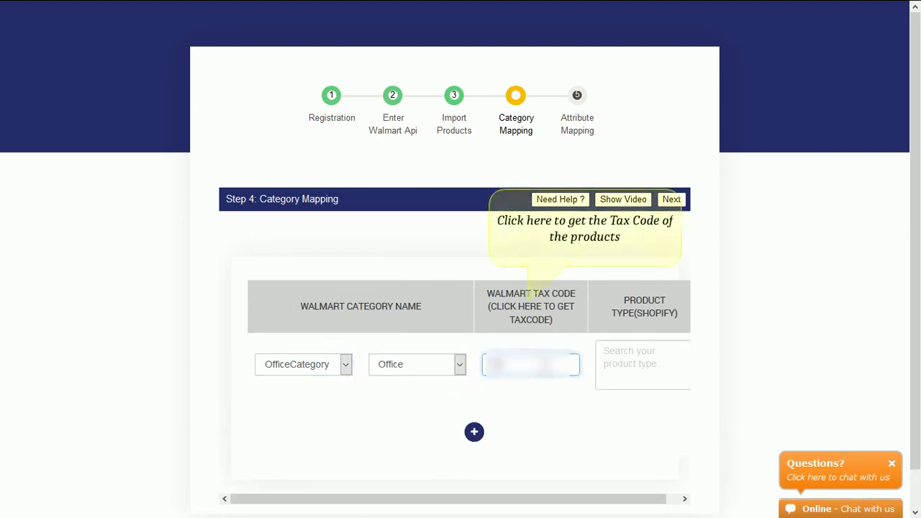
{"action": "left_click", "coordinate": [638, 362]}
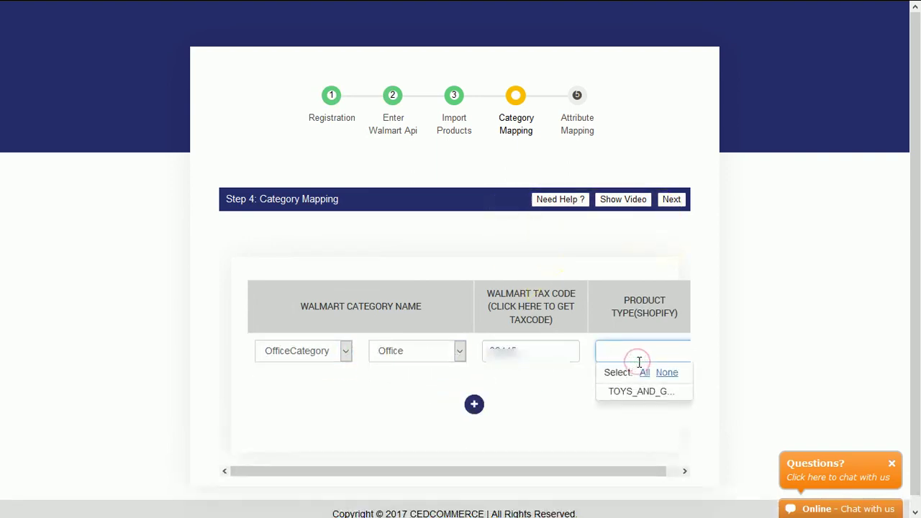
{"action": "left_click", "coordinate": [626, 391]}
{"action": "left_click", "coordinate": [487, 419]}
{"action": "left_click", "coordinate": [396, 415]}
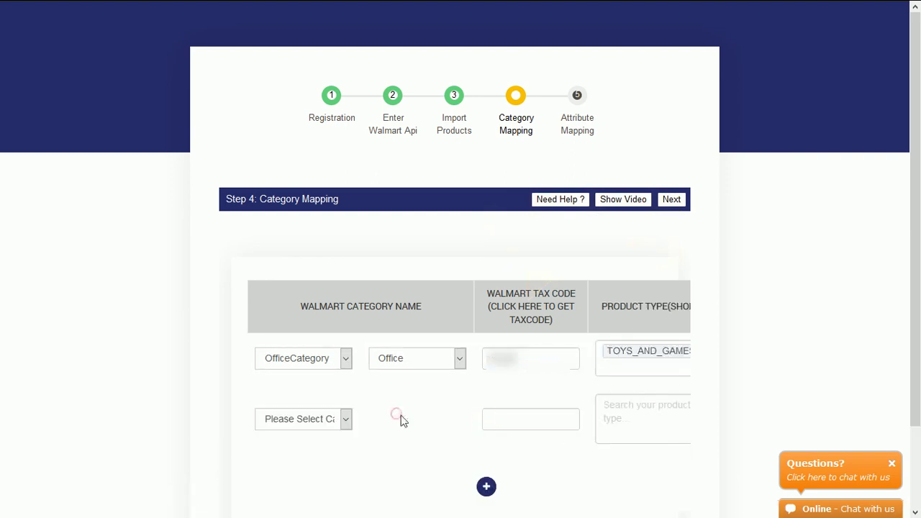
- Pass the Attribute Mapping step and finish the wizard to open the dashboard
{"action": "left_click", "coordinate": [681, 202]}
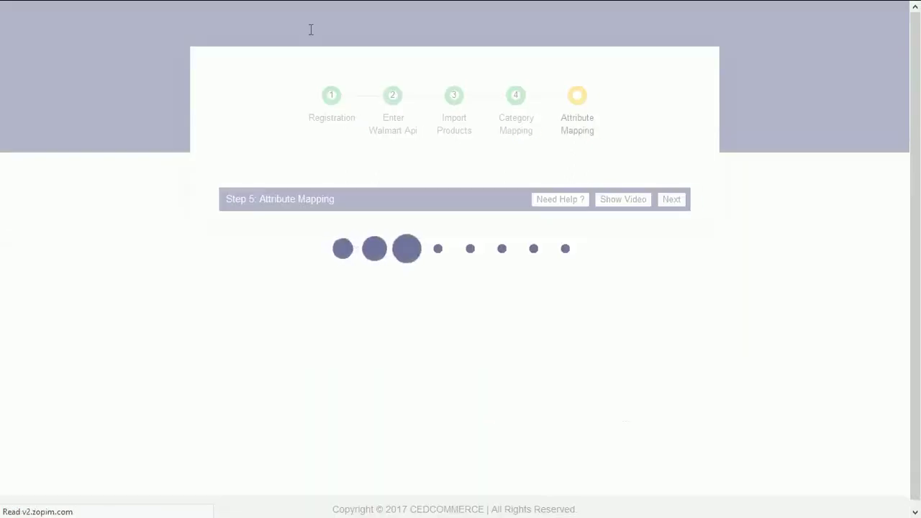
{"action": "left_click_drag", "start_coordinate": [274, 237], "coordinate": [676, 240]}
{"action": "left_click", "coordinate": [677, 240]}
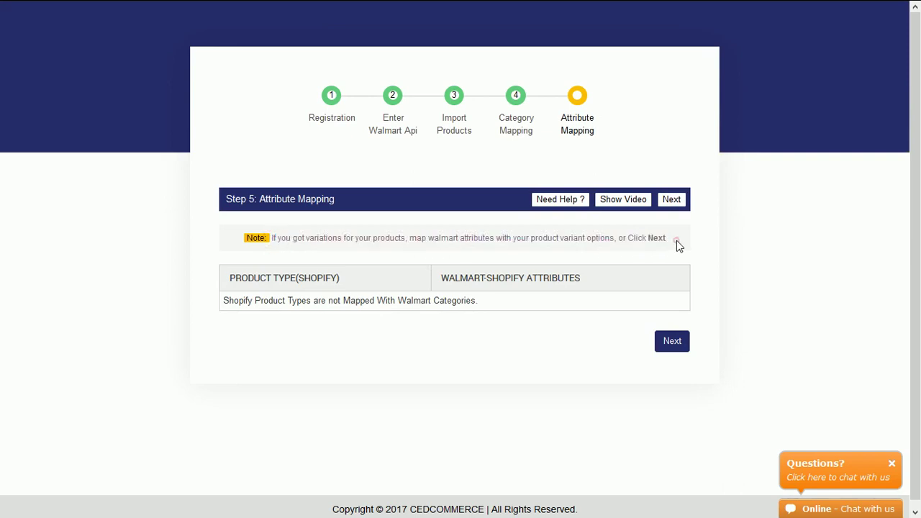
{"action": "left_click", "coordinate": [670, 343]}
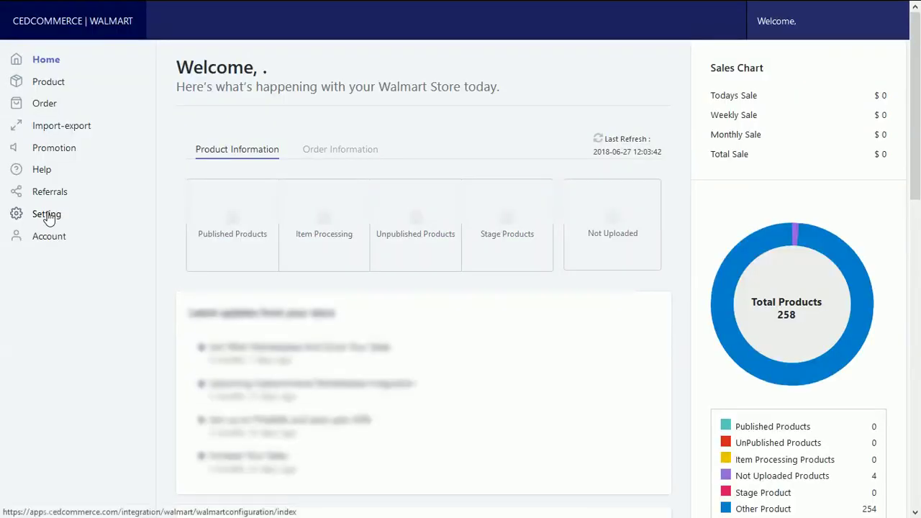
- In Settings, set Allow Partial Order to No, keeping Order Sync and Order Shipment at Yes
{"action": "left_click", "coordinate": [48, 216]}
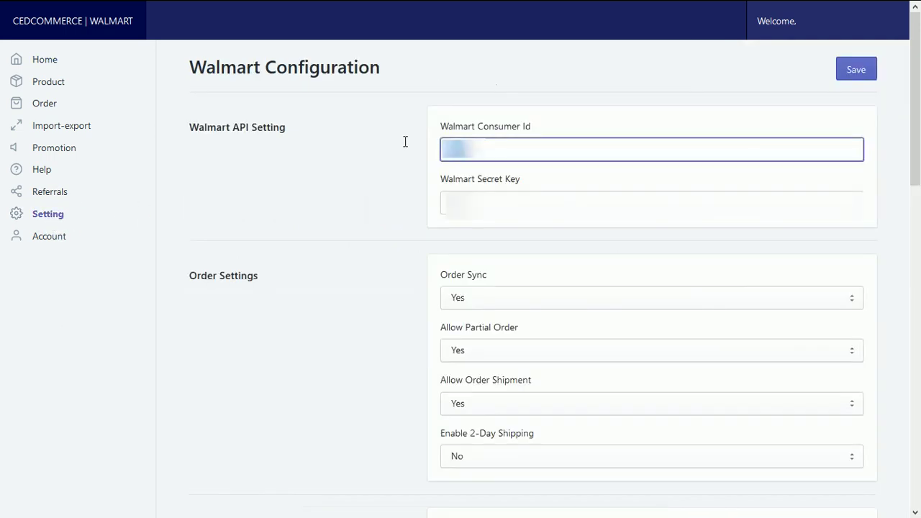
{"action": "key", "text": "Tab"}
{"action": "left_click", "coordinate": [486, 298]}
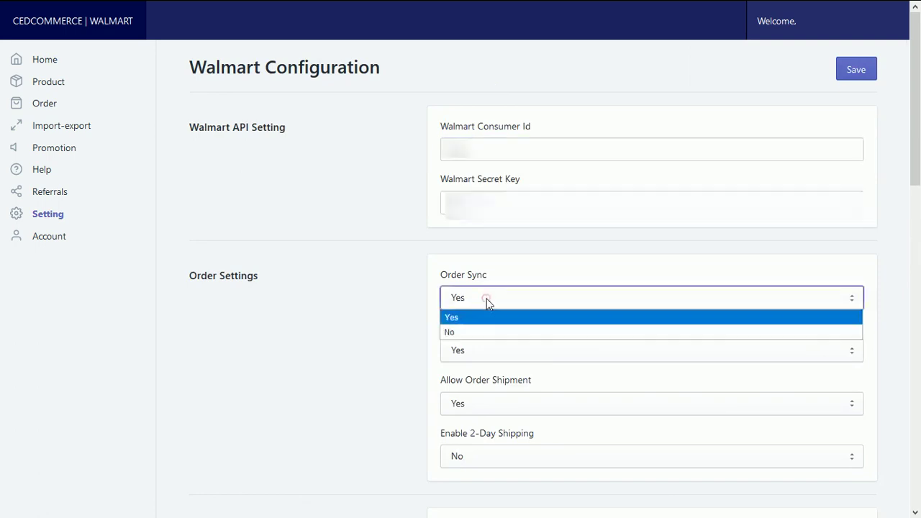
{"action": "left_click", "coordinate": [486, 301]}
{"action": "left_click", "coordinate": [485, 354]}
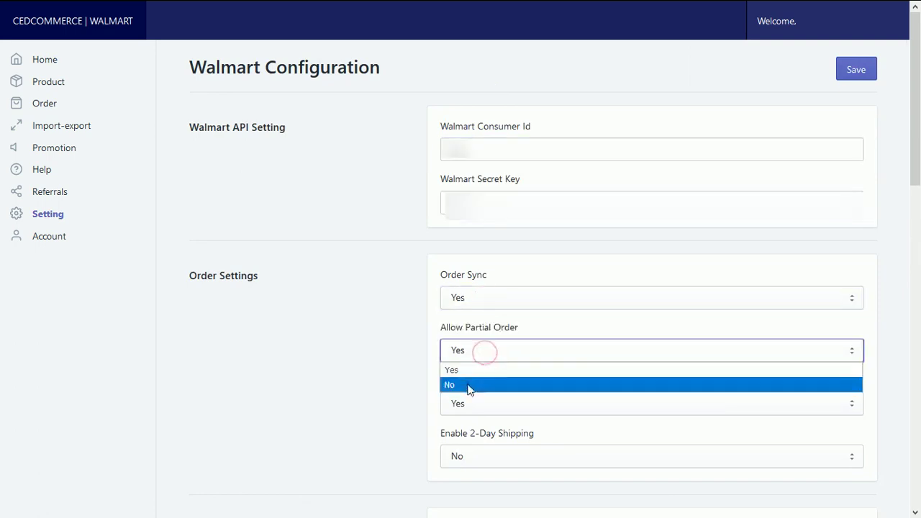
{"action": "left_click", "coordinate": [468, 385]}
{"action": "left_click", "coordinate": [488, 404]}
{"action": "left_click", "coordinate": [486, 423]}
- Leave 2-Day Shipping at No and stop syncing Inventory to Walmart
{"action": "scroll", "coordinate": [485, 426], "scroll_direction": "down", "scroll_amount": 2}
{"action": "left_click", "coordinate": [482, 320]}
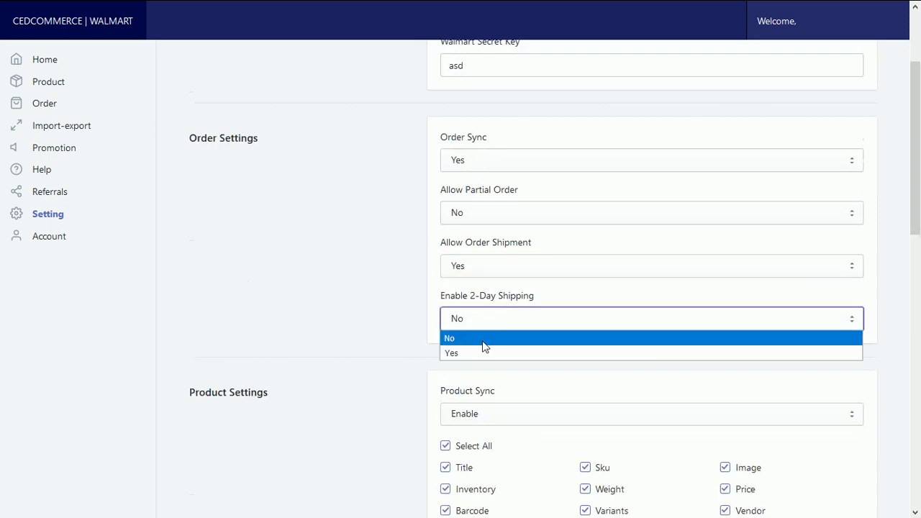
{"action": "left_click", "coordinate": [483, 337]}
{"action": "scroll", "coordinate": [485, 343], "scroll_direction": "down", "scroll_amount": 2}
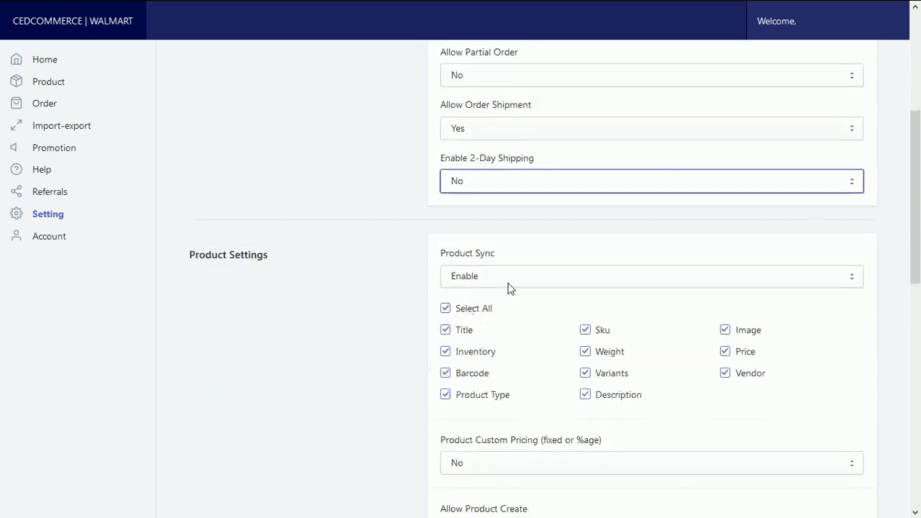
{"action": "left_click", "coordinate": [446, 352]}
- Enable Product Custom Pricing as a fixed 50 price increase
{"action": "scroll", "coordinate": [552, 334], "scroll_direction": "down", "scroll_amount": 2}
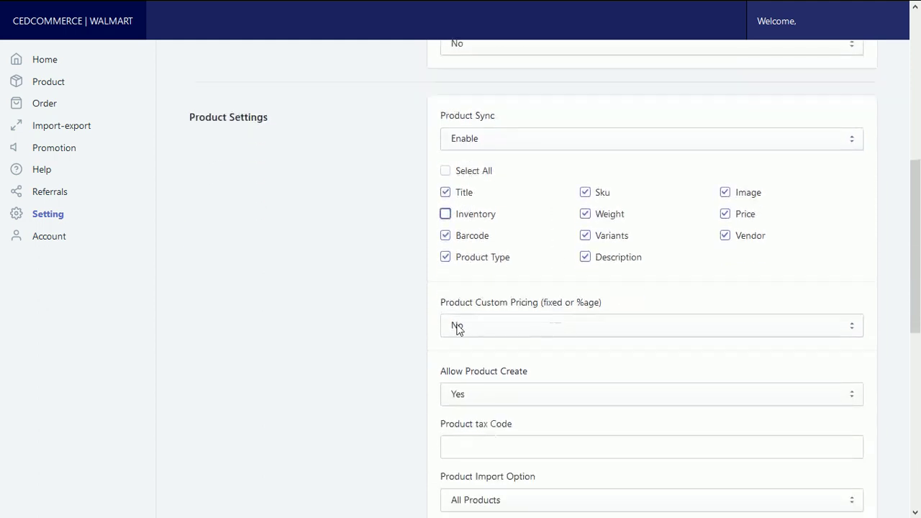
{"action": "left_click", "coordinate": [493, 331]}
{"action": "left_click", "coordinate": [486, 348]}
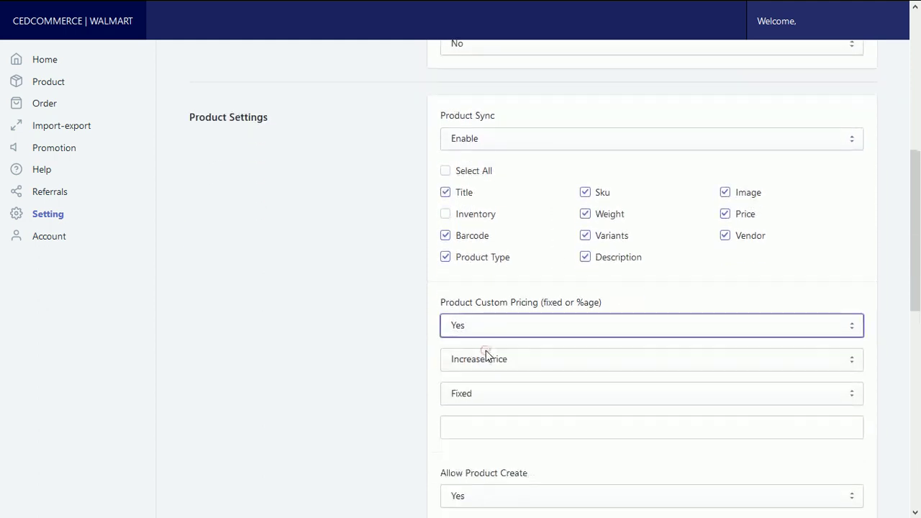
{"action": "left_click", "coordinate": [484, 366]}
{"action": "left_click", "coordinate": [484, 378]}
{"action": "left_click", "coordinate": [472, 391]}
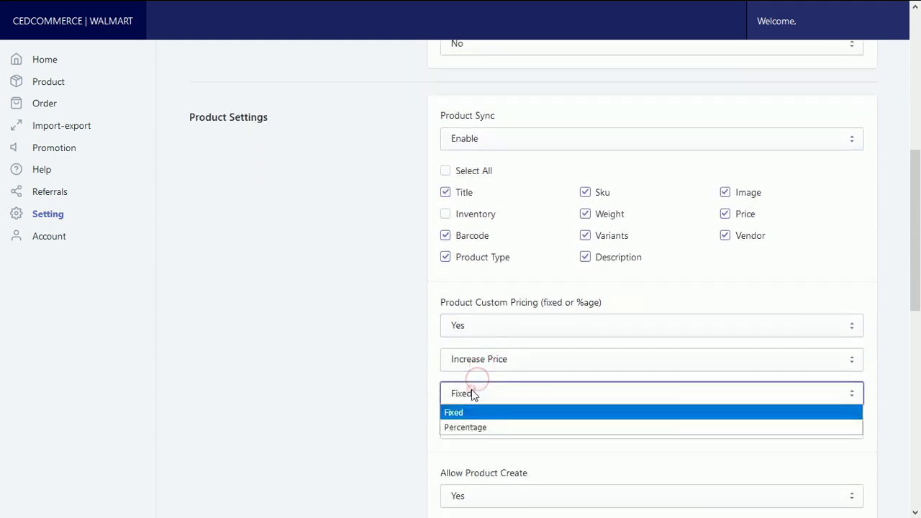
{"action": "left_click", "coordinate": [468, 414]}
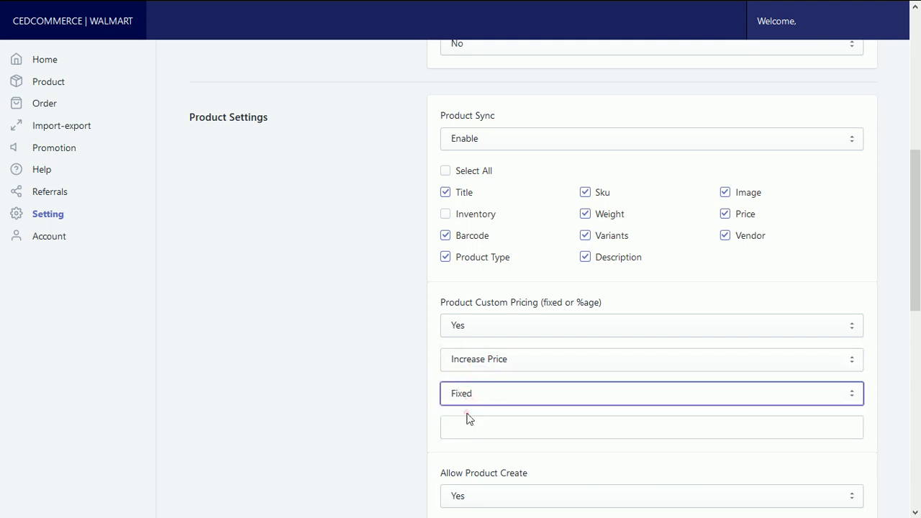
{"action": "left_click", "coordinate": [469, 427]}
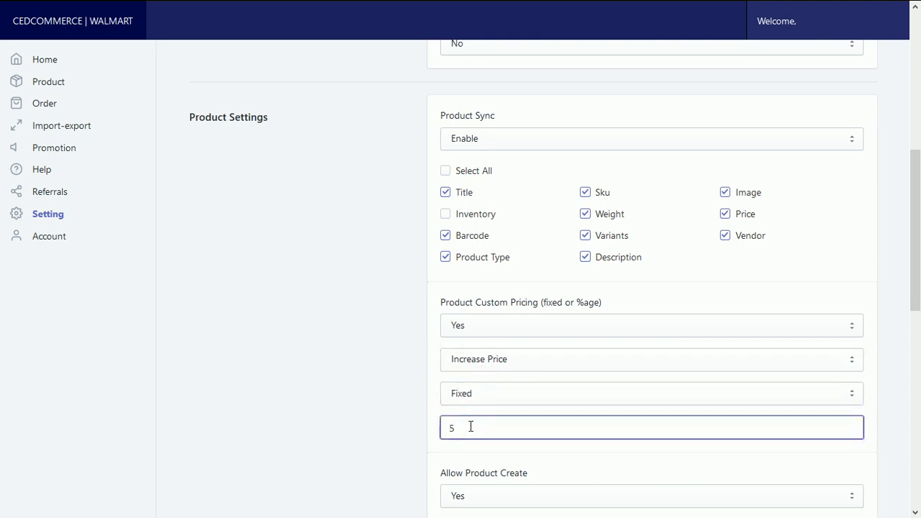
{"action": "scroll", "coordinate": [471, 425], "scroll_direction": "down", "scroll_amount": 1}
- Keep Allow Product Create at Yes and set Product Import Option to Published Products
{"action": "left_click", "coordinate": [475, 427]}
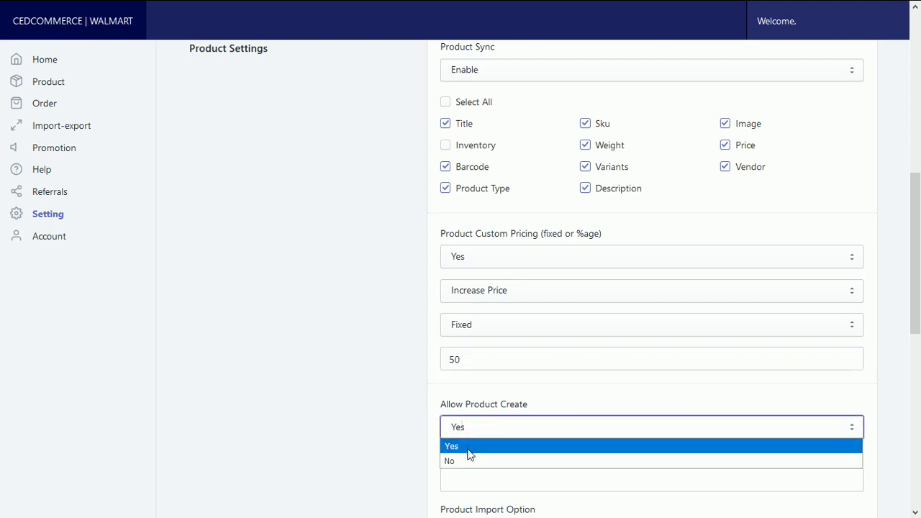
{"action": "left_click", "coordinate": [468, 448]}
{"action": "scroll", "coordinate": [493, 388], "scroll_direction": "down", "scroll_amount": 2}
{"action": "left_click", "coordinate": [497, 343]}
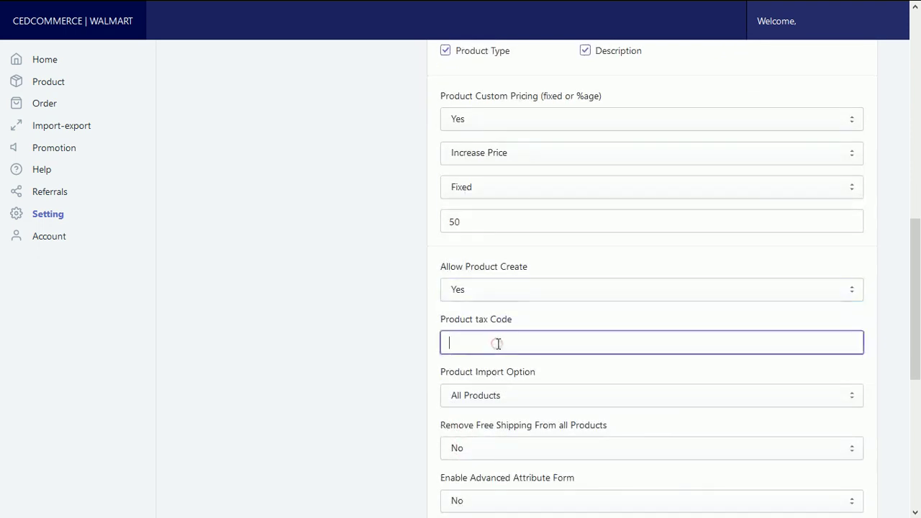
{"action": "left_click", "coordinate": [493, 397]}
{"action": "left_click", "coordinate": [490, 427]}
{"action": "scroll", "coordinate": [514, 345], "scroll_direction": "down", "scroll_amount": 2}
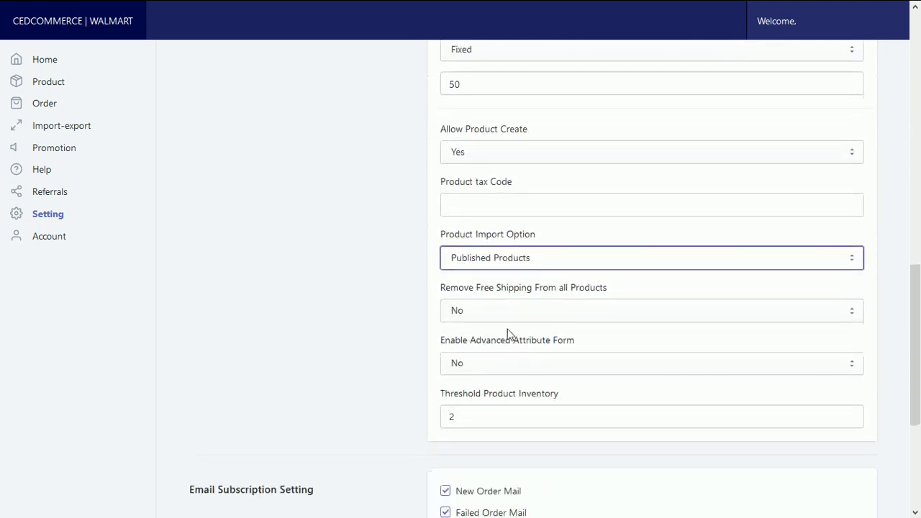
- Set Remove Free Shipping and Advanced Attribute Form to Yes, with threshold inventory 5
{"action": "left_click", "coordinate": [506, 310]}
{"action": "left_click", "coordinate": [501, 331]}
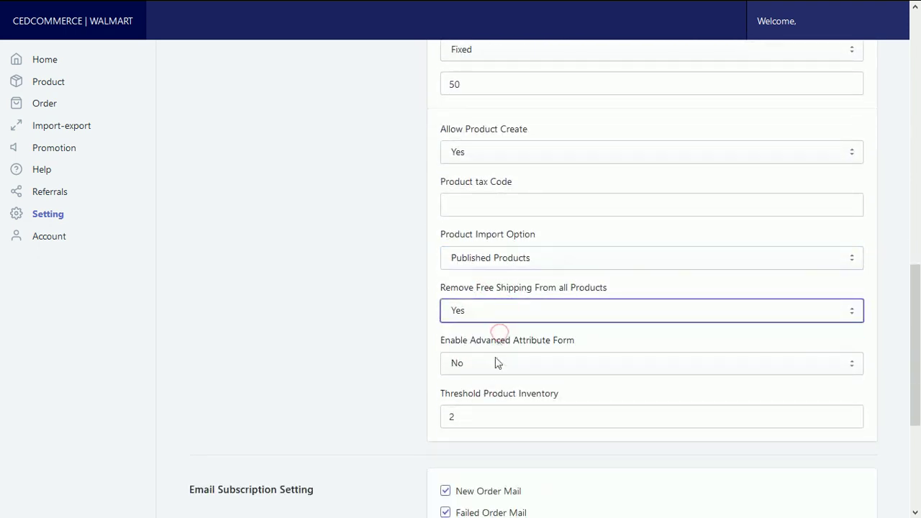
{"action": "left_click", "coordinate": [495, 362]}
{"action": "left_click", "coordinate": [484, 383]}
{"action": "left_click", "coordinate": [472, 416]}
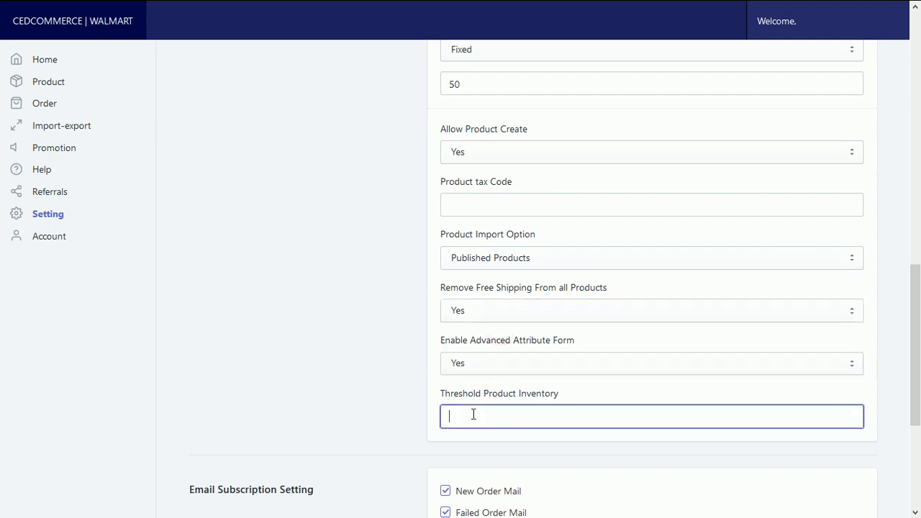
{"action": "scroll", "coordinate": [478, 396], "scroll_direction": "down", "scroll_amount": 3}
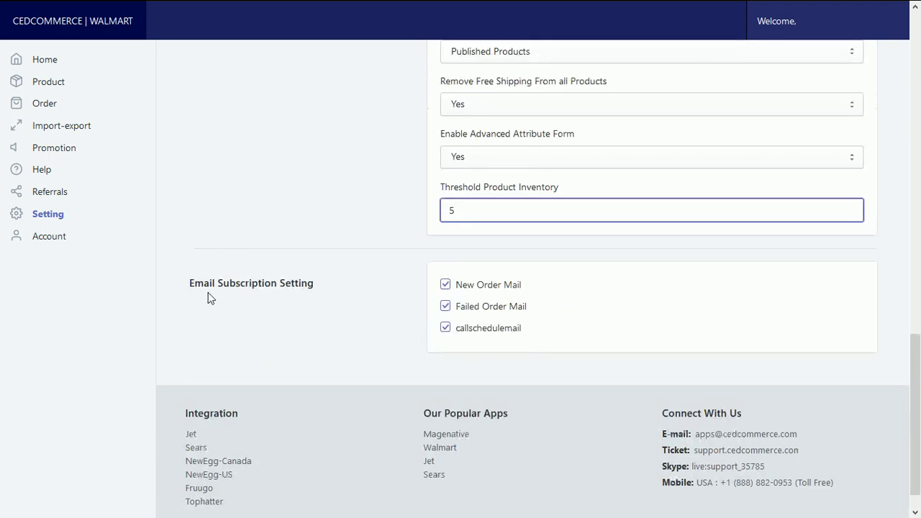
- Leave New Order Mail on and save the Walmart configuration
{"action": "left_click", "coordinate": [445, 285]}
{"action": "left_click", "coordinate": [445, 285]}
{"action": "scroll", "coordinate": [647, 216], "scroll_direction": "up", "scroll_amount": 10}
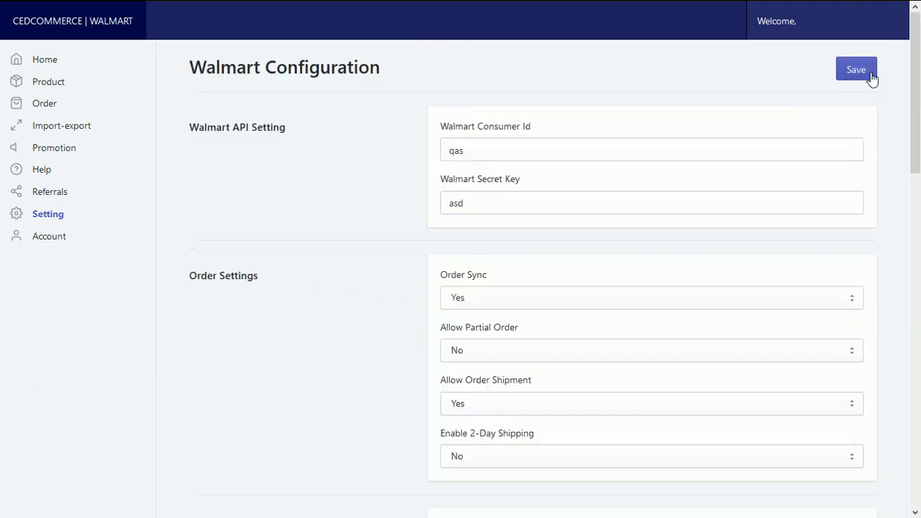
{"action": "left_click", "coordinate": [856, 70]}
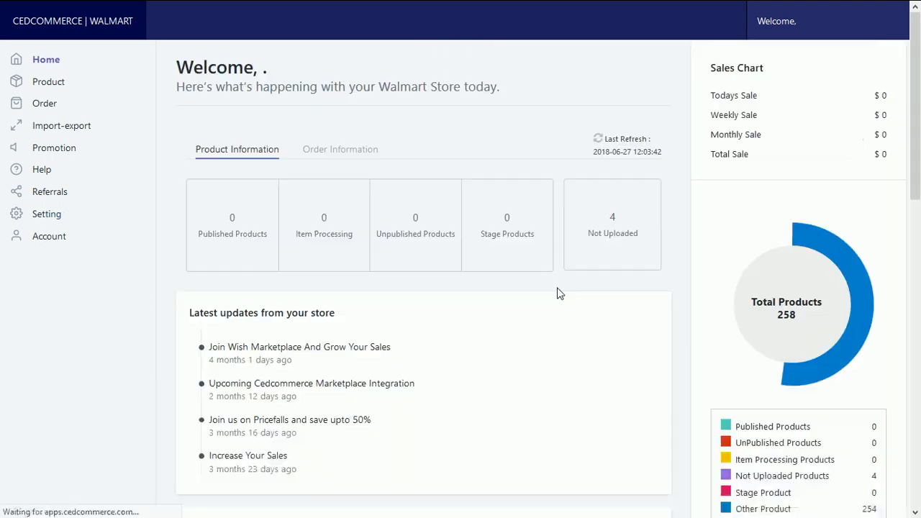
- Submit the Upload Product bulk action for SKU 36410 from the Manage Product list
{"action": "left_click", "coordinate": [46, 86]}
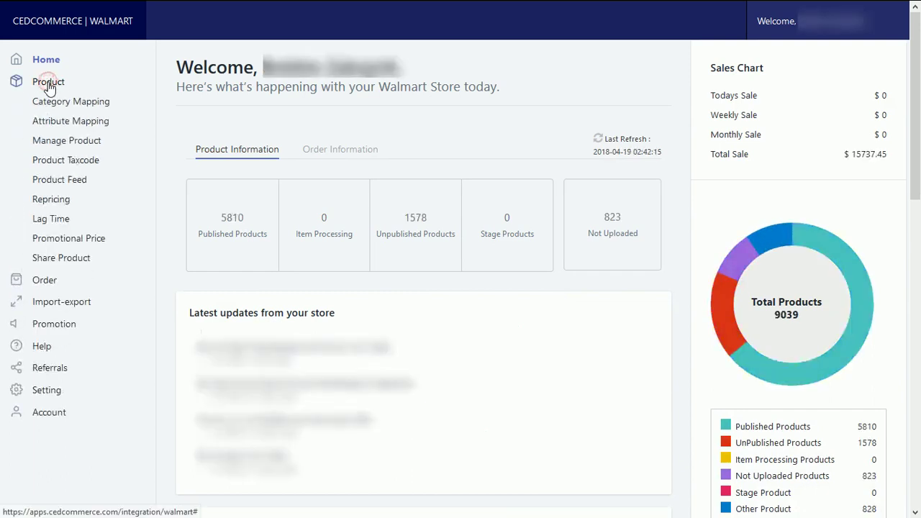
{"action": "left_click", "coordinate": [65, 142]}
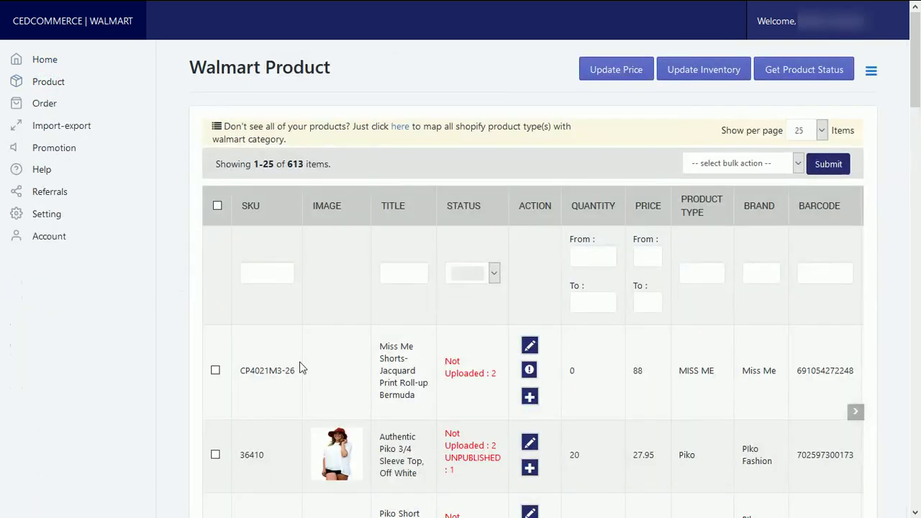
{"action": "left_click", "coordinate": [215, 454]}
{"action": "left_click", "coordinate": [748, 164]}
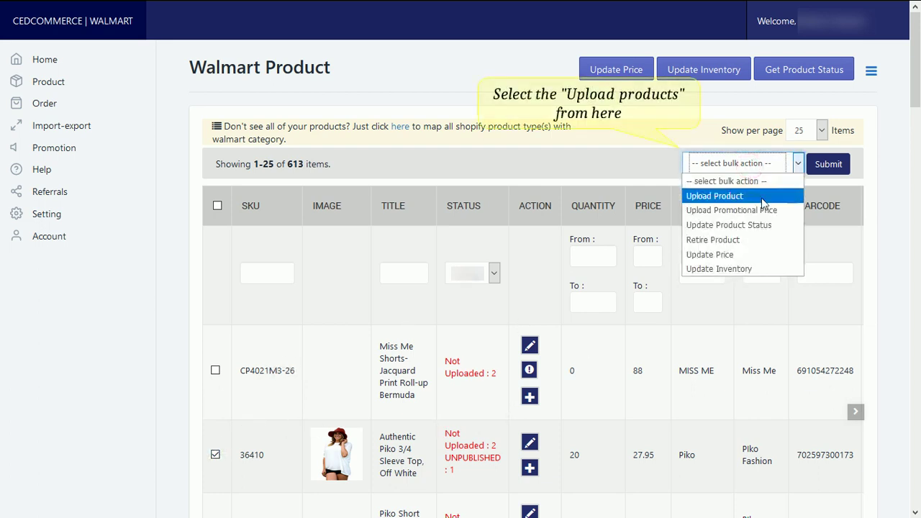
{"action": "left_click", "coordinate": [761, 201]}
{"action": "left_click", "coordinate": [830, 168]}
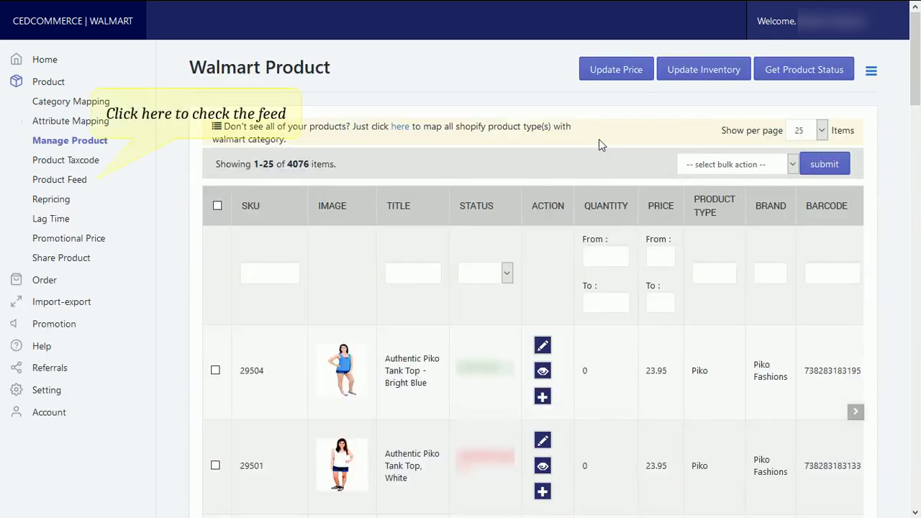
- Run Update Feed Status on the newest Product Feed entry and confirm it shows PROCESSED
{"action": "left_click", "coordinate": [70, 184]}
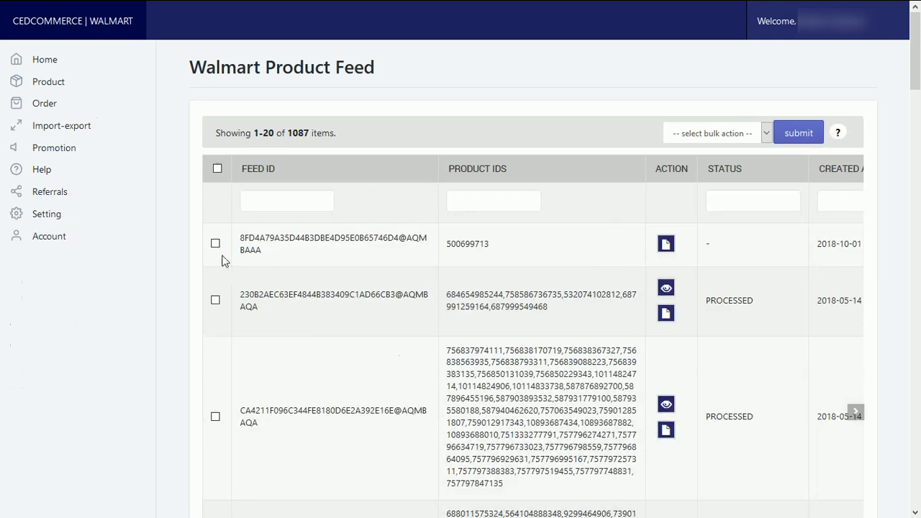
{"action": "left_click", "coordinate": [215, 244]}
{"action": "left_click", "coordinate": [723, 137]}
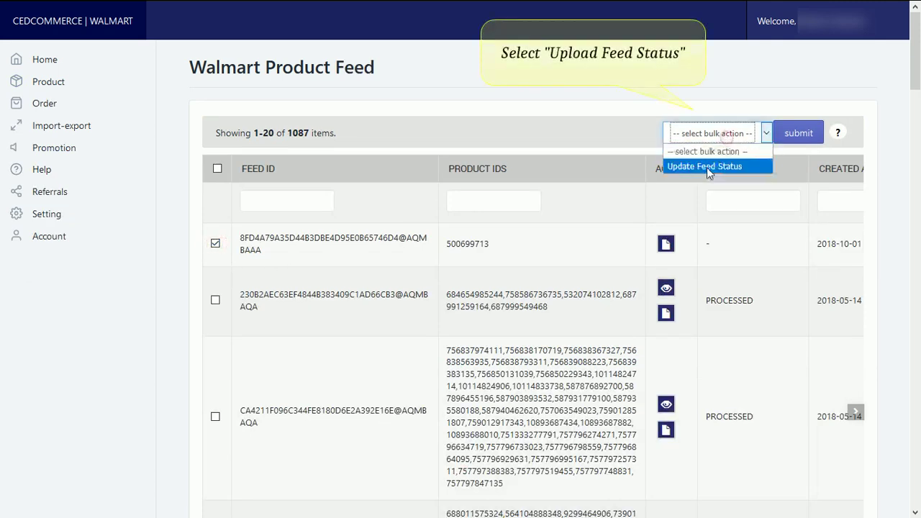
{"action": "left_click", "coordinate": [705, 167]}
{"action": "left_click", "coordinate": [796, 133]}
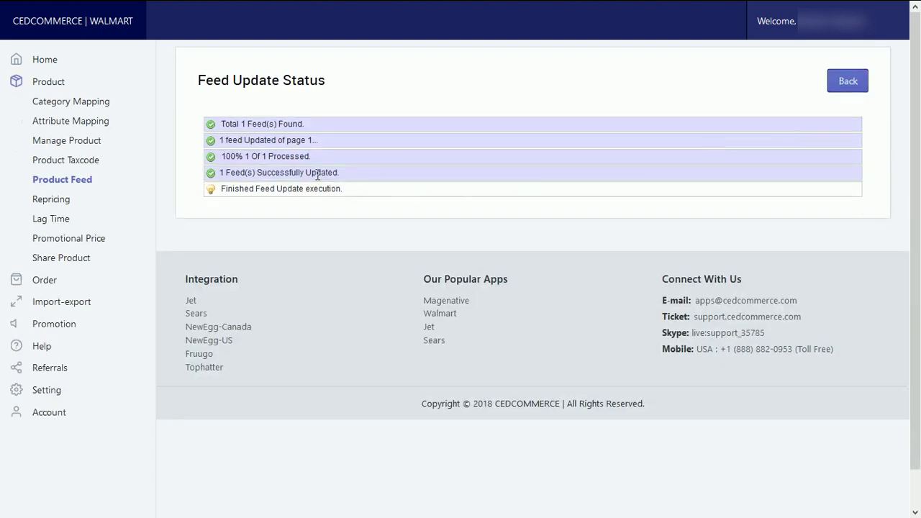
{"action": "left_click_drag", "start_coordinate": [338, 173], "coordinate": [305, 172]}
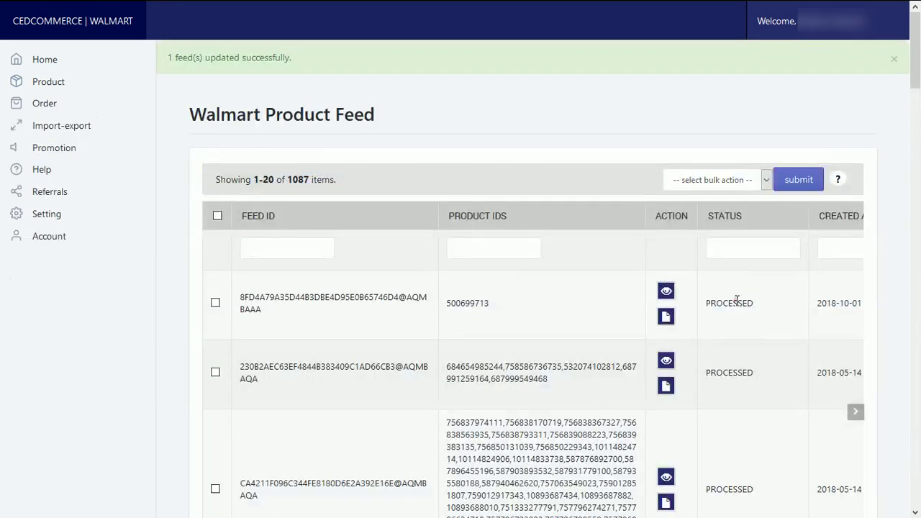
{"action": "double_click", "coordinate": [729, 303]}
{"action": "left_click", "coordinate": [729, 303]}
{"action": "left_click", "coordinate": [47, 85]}
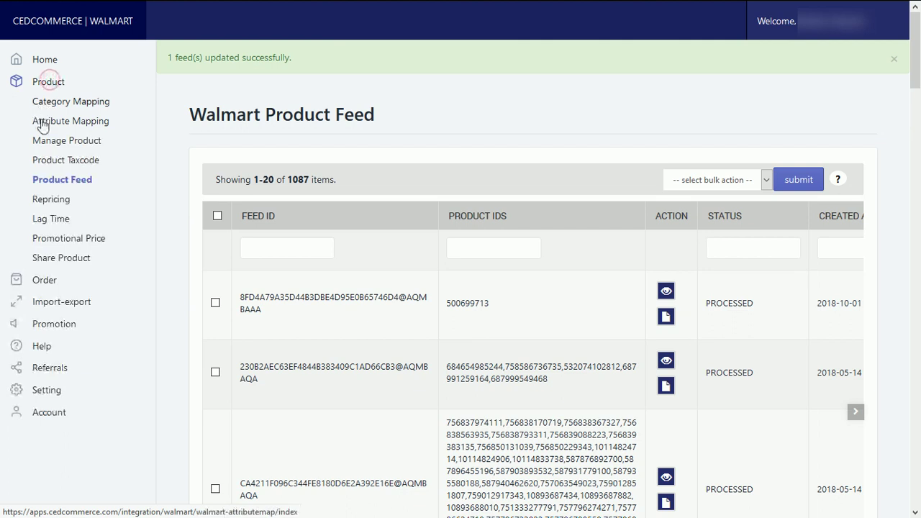
- Filter products to Item Processing and submit Update Product Status for SKU 36410
{"action": "left_click", "coordinate": [63, 141]}
{"action": "left_click", "coordinate": [483, 273]}
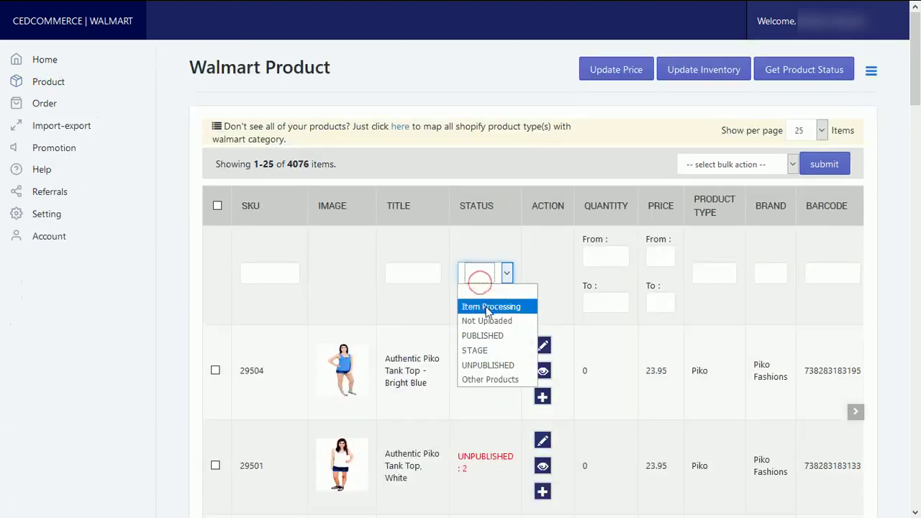
{"action": "left_click", "coordinate": [487, 303]}
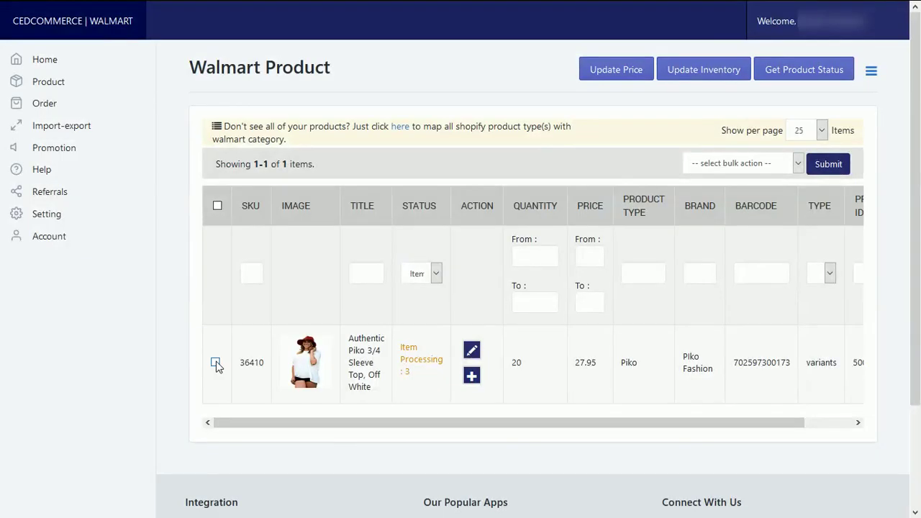
{"action": "left_click", "coordinate": [721, 165]}
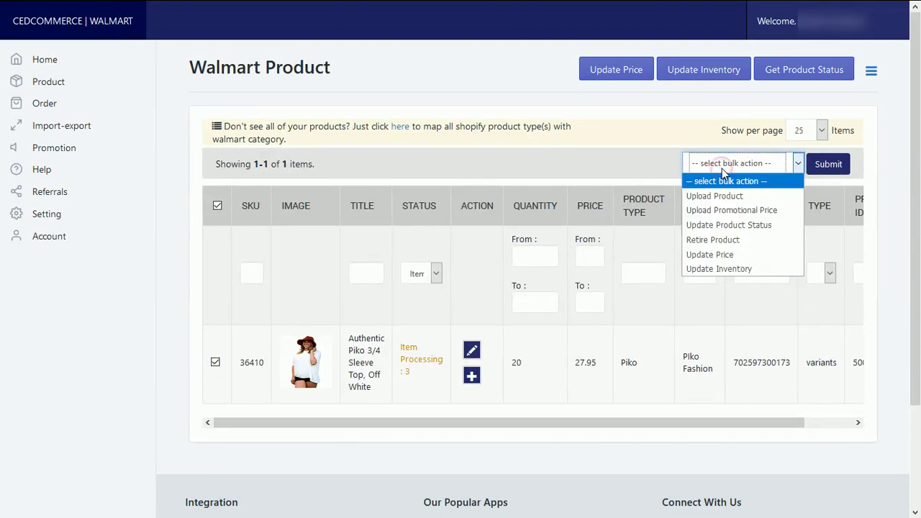
{"action": "left_click", "coordinate": [733, 225]}
{"action": "left_click", "coordinate": [829, 164]}
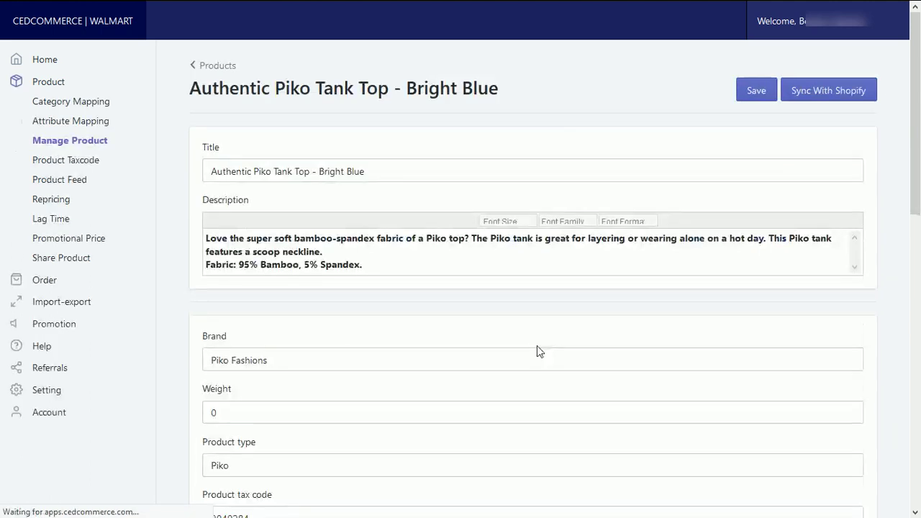
- Retitle the tank top product to 'Bright black'
{"action": "left_click", "coordinate": [395, 172]}
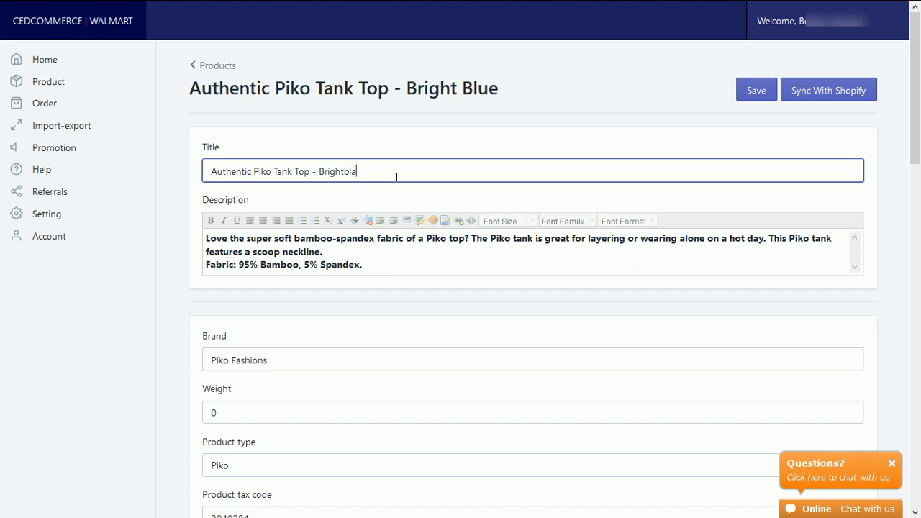
{"action": "left_click", "coordinate": [216, 335]}
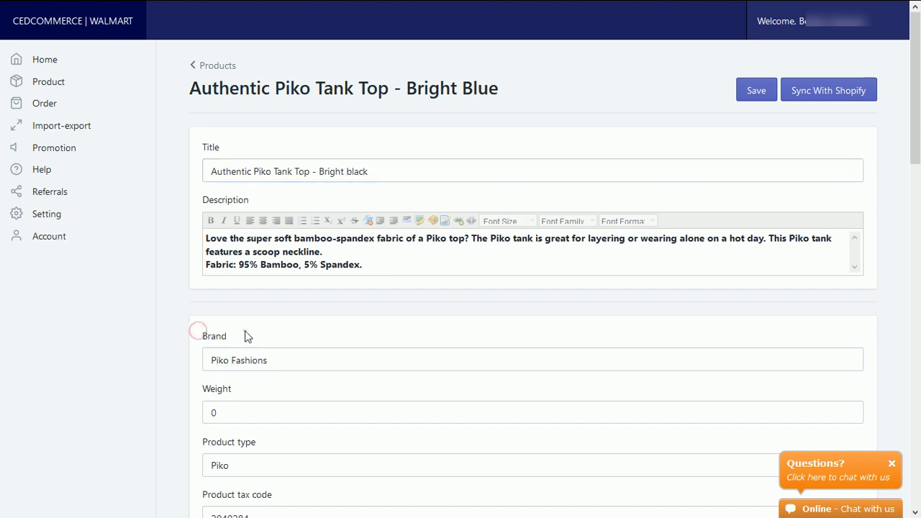
{"action": "left_click_drag", "start_coordinate": [215, 387], "coordinate": [237, 419]}
{"action": "scroll", "coordinate": [279, 419], "scroll_direction": "down", "scroll_amount": 1}
{"action": "left_click_drag", "start_coordinate": [209, 376], "coordinate": [281, 381]}
{"action": "left_click_drag", "start_coordinate": [255, 449], "coordinate": [191, 445]}
{"action": "scroll", "coordinate": [189, 441], "scroll_direction": "down", "scroll_amount": 3}
- Keep Sku Override and Product Id Override at No and set fulfillment lag time to 4
{"action": "left_click", "coordinate": [245, 354]}
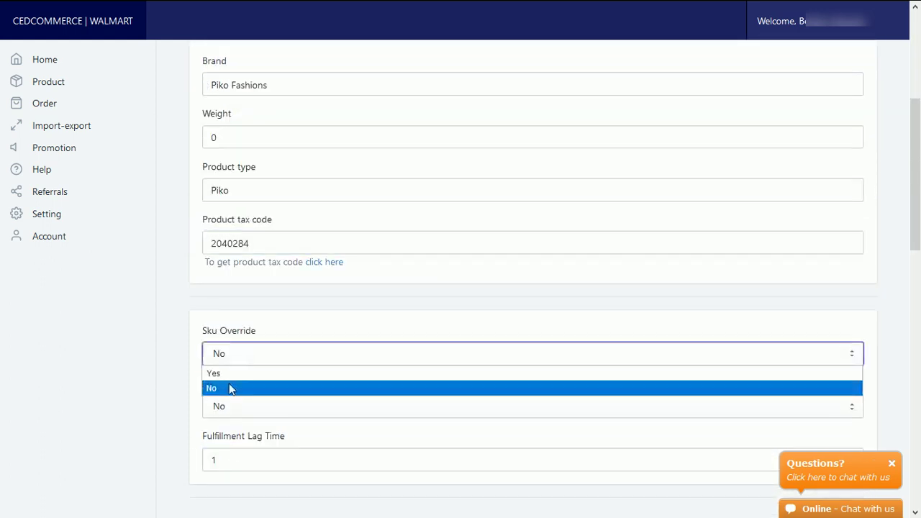
{"action": "left_click", "coordinate": [260, 388]}
{"action": "left_click", "coordinate": [264, 407]}
{"action": "left_click", "coordinate": [266, 417]}
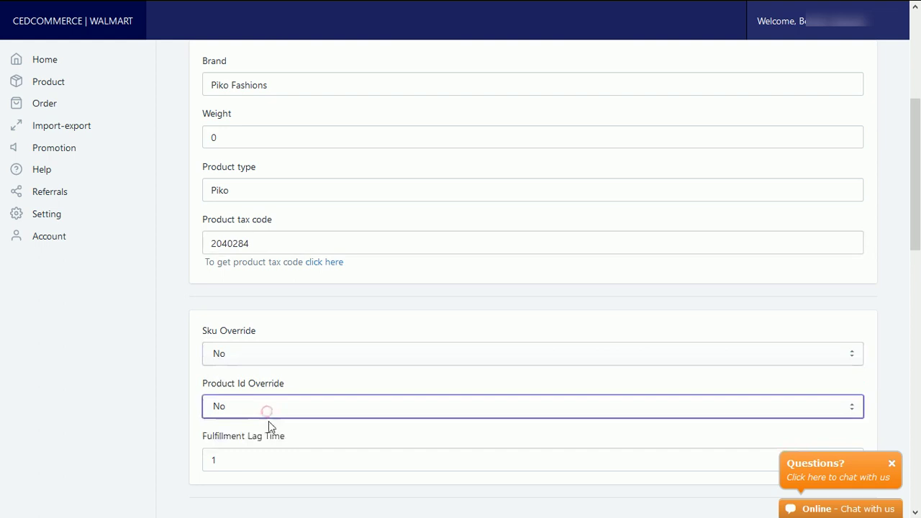
{"action": "scroll", "coordinate": [268, 421], "scroll_direction": "down", "scroll_amount": 1}
{"action": "double_click", "coordinate": [284, 390]}
{"action": "type", "text": "4"}
- Set the two variants' inventory to 15 and 20 and the second variant's price to 23
{"action": "scroll", "coordinate": [284, 390], "scroll_direction": "down", "scroll_amount": 2}
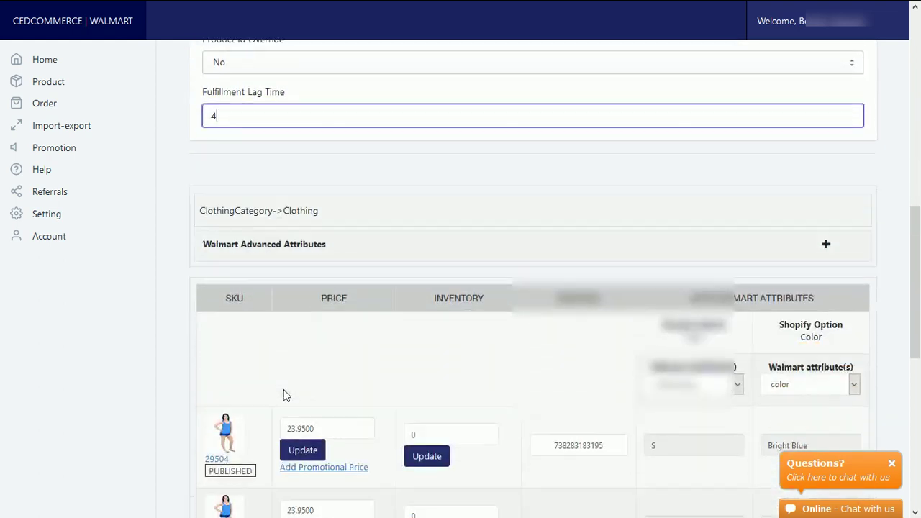
{"action": "scroll", "coordinate": [284, 395], "scroll_direction": "down", "scroll_amount": 2}
{"action": "double_click", "coordinate": [442, 294]}
{"action": "type", "text": "15"}
{"action": "double_click", "coordinate": [427, 380]}
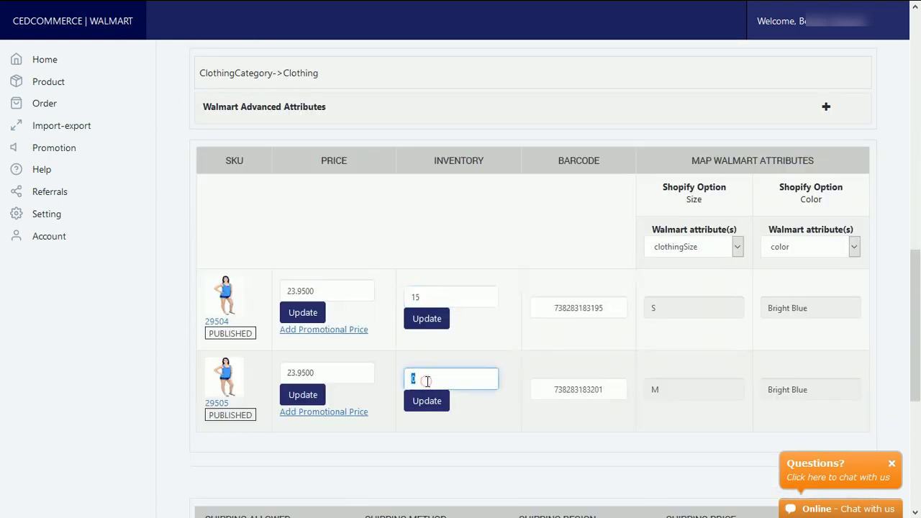
{"action": "type", "text": "20"}
{"action": "left_click", "coordinate": [331, 370]}
{"action": "key", "text": "BackSpace"}
{"action": "key", "text": "BackSpace"}
{"action": "key", "text": "BackSpace"}
{"action": "scroll", "coordinate": [856, 346], "scroll_direction": "down", "scroll_amount": 3}
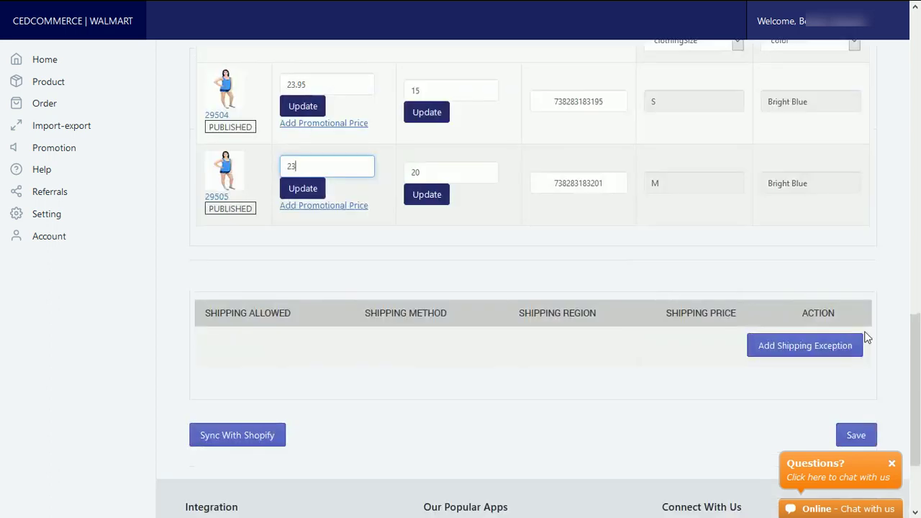
- Add an allowed STANDARD, PO_BOX_48_STATES shipping exception priced 4.0, then return to the product list
{"action": "left_click", "coordinate": [813, 348]}
{"action": "left_click", "coordinate": [255, 345]}
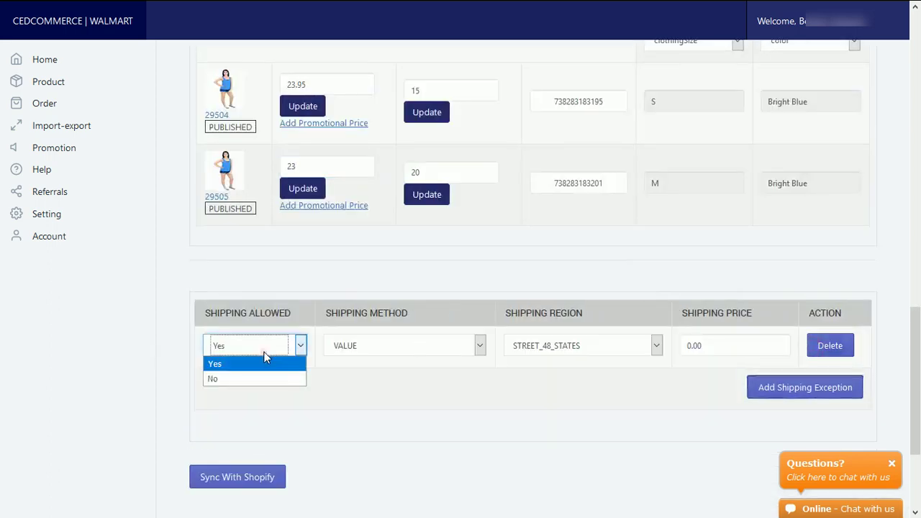
{"action": "left_click", "coordinate": [402, 345]}
{"action": "left_click", "coordinate": [355, 370]}
{"action": "left_click", "coordinate": [573, 346]}
{"action": "left_click", "coordinate": [606, 372]}
{"action": "left_click", "coordinate": [732, 349]}
{"action": "key", "text": "BackSpace"}
{"action": "key", "text": "BackSpace"}
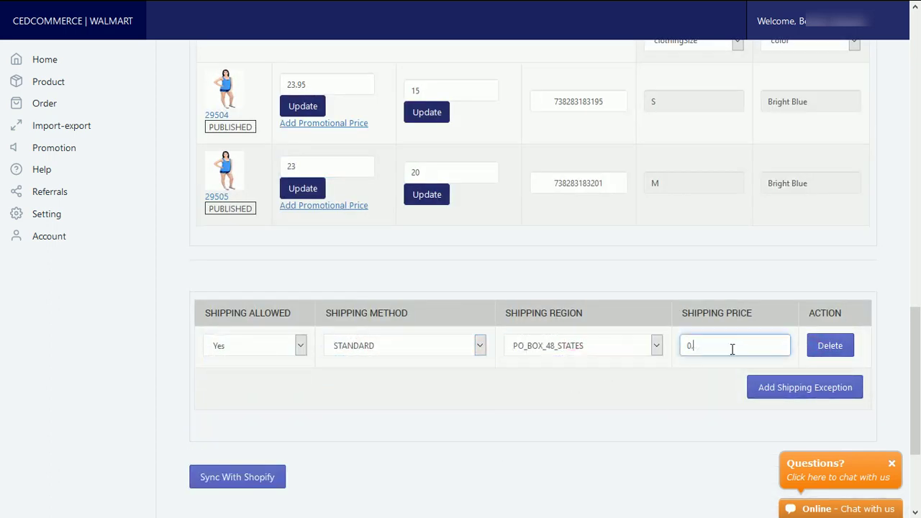
{"action": "scroll", "coordinate": [791, 331], "scroll_direction": "down", "scroll_amount": 2}
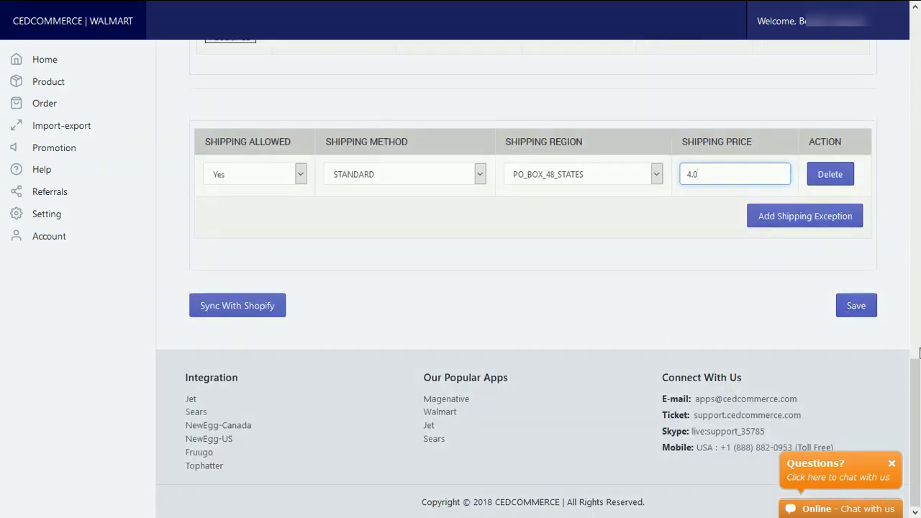
{"action": "left_click_drag", "start_coordinate": [918, 353], "coordinate": [917, 50]}
{"action": "left_click", "coordinate": [216, 65]}
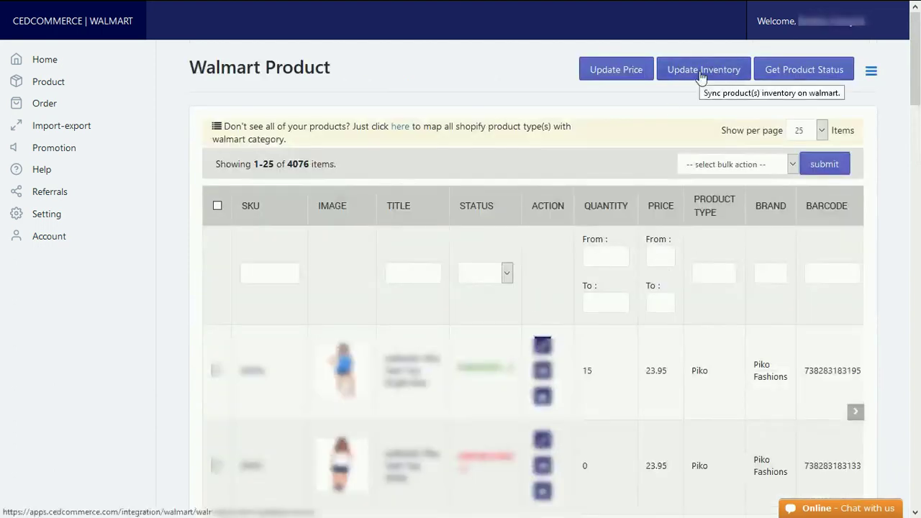
- Push prices and inventory to Walmart, fetch product statuses, and show the extra product actions menu
{"action": "left_click", "coordinate": [731, 166]}
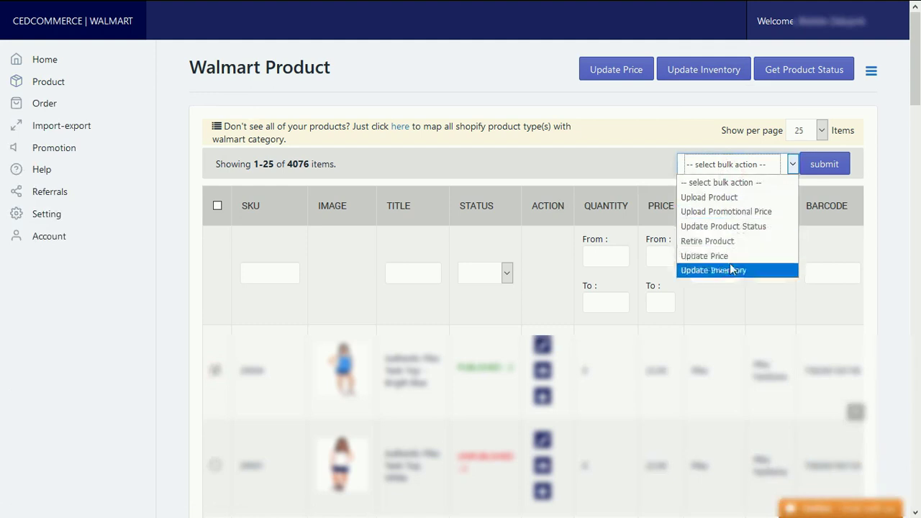
{"action": "left_click", "coordinate": [666, 140]}
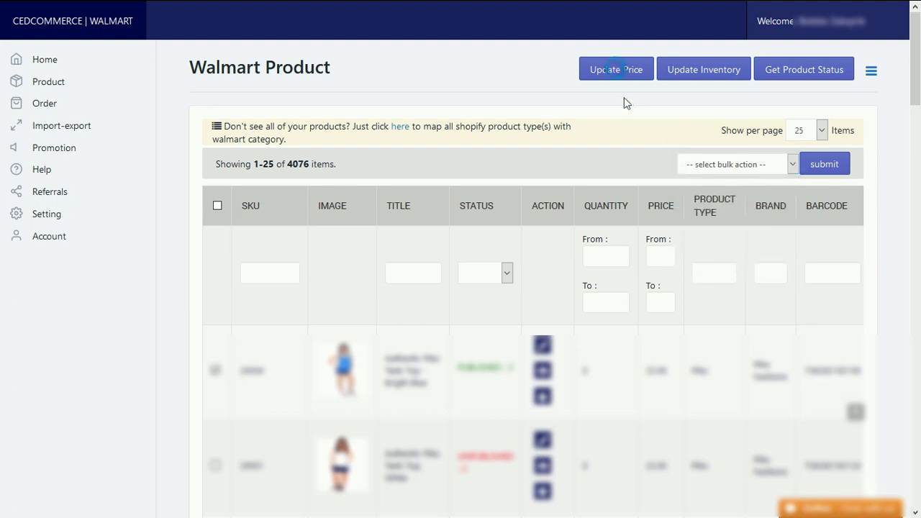
{"action": "left_click", "coordinate": [617, 75]}
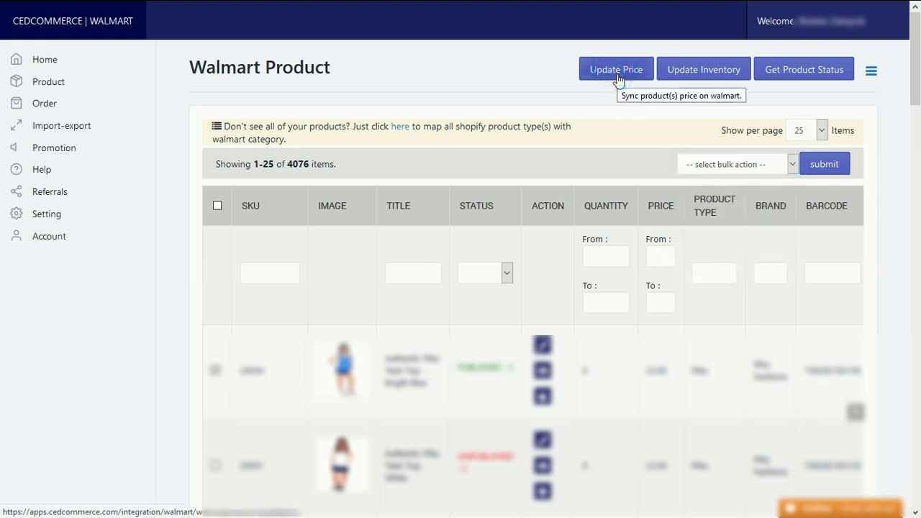
{"action": "left_click", "coordinate": [692, 73]}
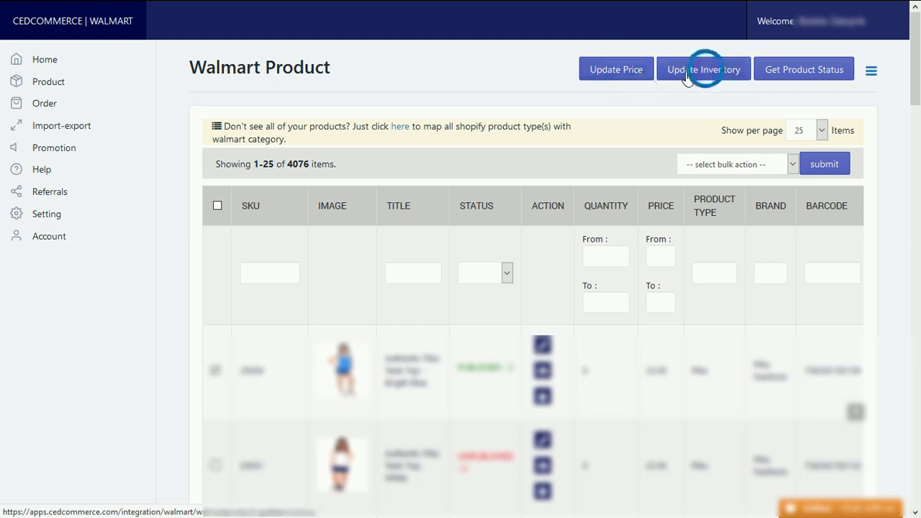
{"action": "left_click", "coordinate": [780, 75]}
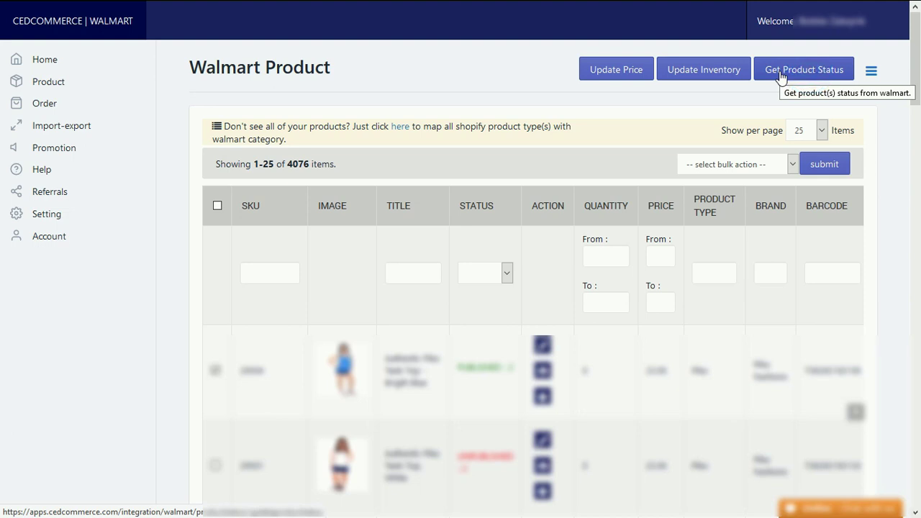
{"action": "left_click", "coordinate": [870, 71]}
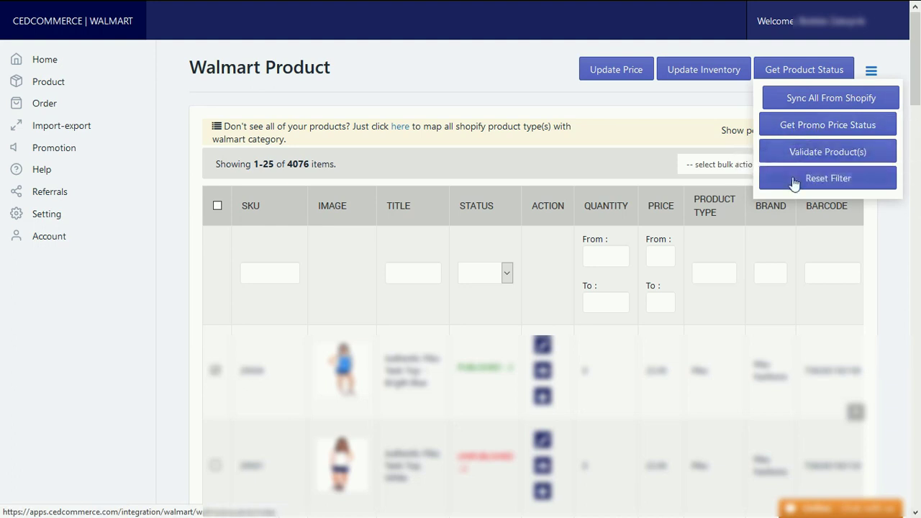
- View the details of the first Walmart sales order
{"action": "left_click", "coordinate": [42, 105]}
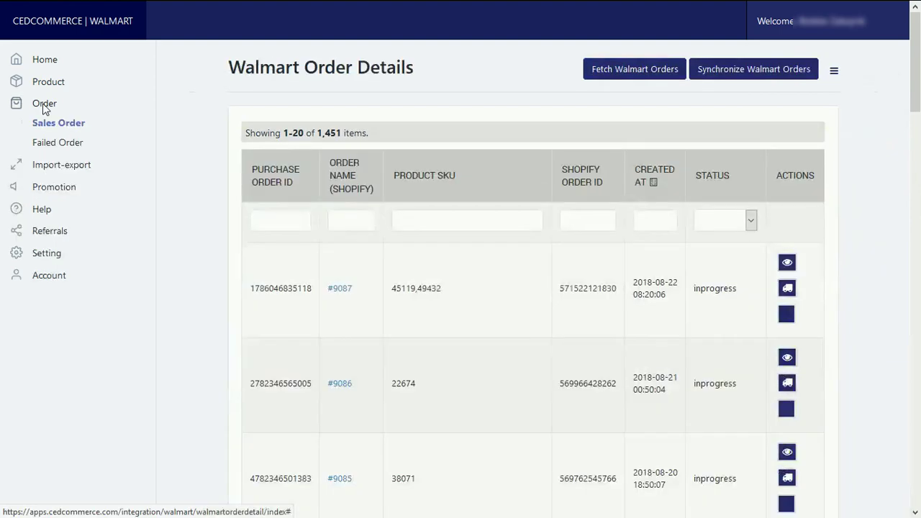
{"action": "left_click", "coordinate": [827, 262]}
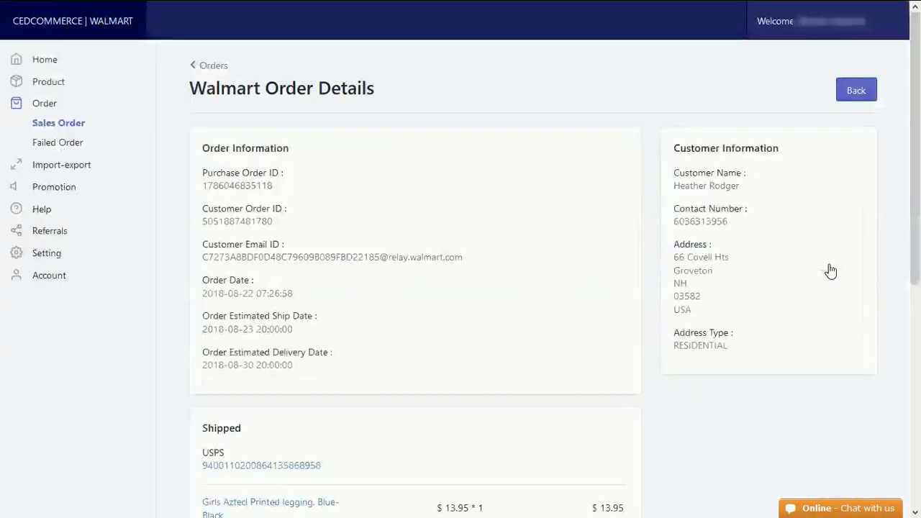
{"action": "left_click_drag", "start_coordinate": [202, 148], "coordinate": [308, 149]}
{"action": "scroll", "coordinate": [481, 298], "scroll_direction": "down", "scroll_amount": 5}
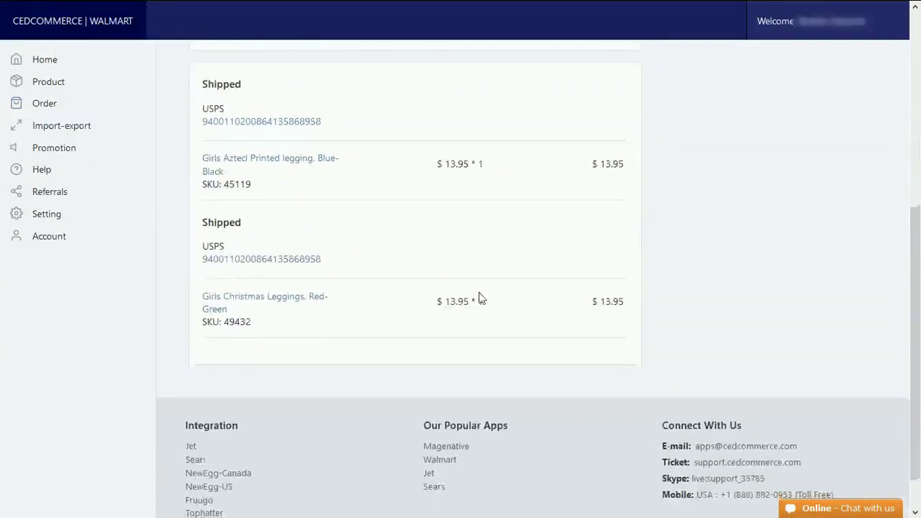
{"action": "scroll", "coordinate": [477, 323], "scroll_direction": "up", "scroll_amount": 5}
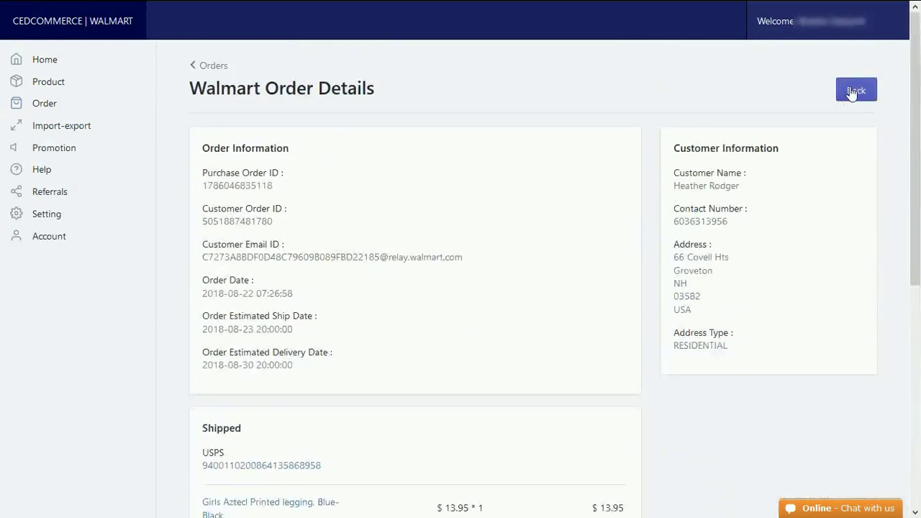
- Return to the sales order list and show the Failed Order page
{"action": "left_click", "coordinate": [851, 94]}
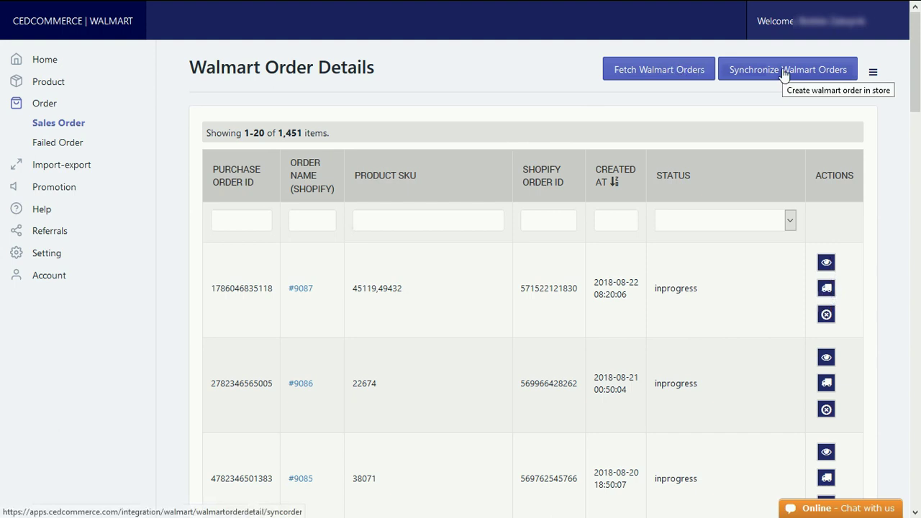
{"action": "left_click", "coordinate": [872, 72]}
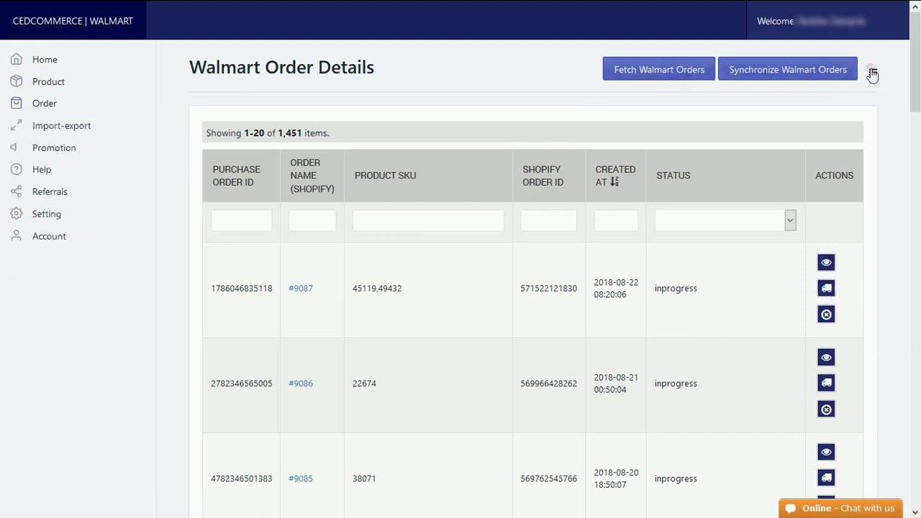
{"action": "left_click", "coordinate": [807, 95]}
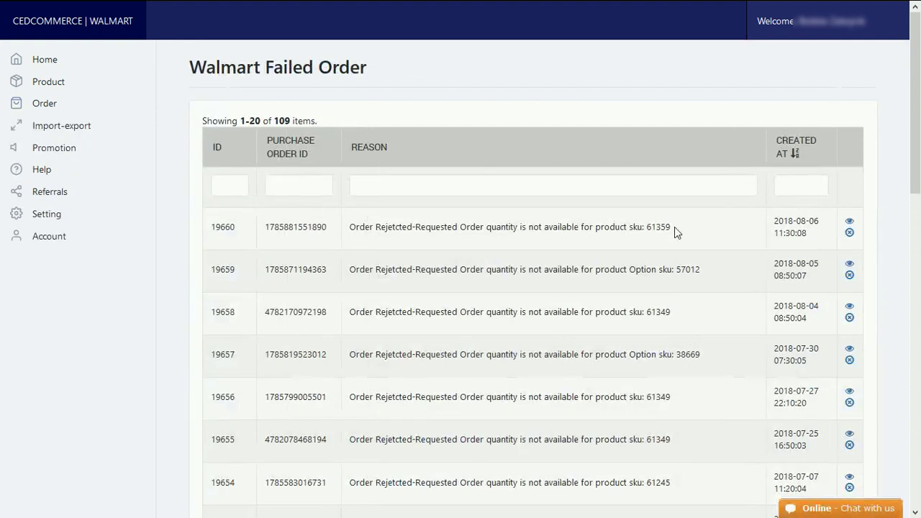
- Export an Update Price CSV limited to PUBLISHED products from Price/Quantity/UPC
{"action": "left_click", "coordinate": [77, 128]}
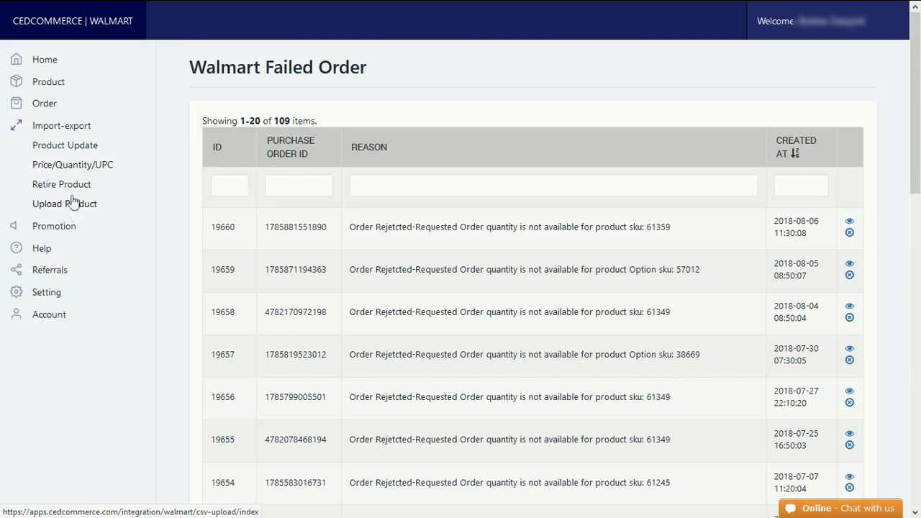
{"action": "left_click", "coordinate": [81, 167]}
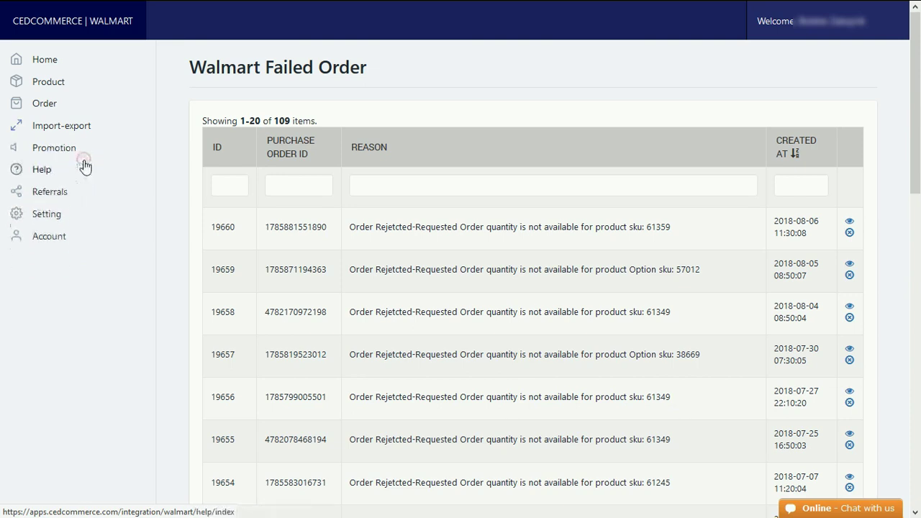
{"action": "left_click", "coordinate": [530, 133]}
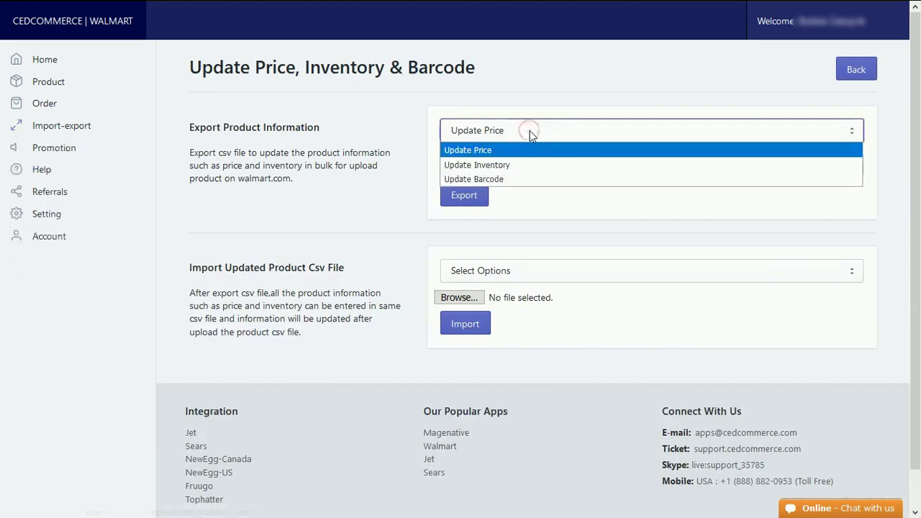
{"action": "left_click", "coordinate": [530, 150]}
{"action": "left_click", "coordinate": [530, 160]}
{"action": "left_click", "coordinate": [496, 191]}
{"action": "left_click", "coordinate": [475, 200]}
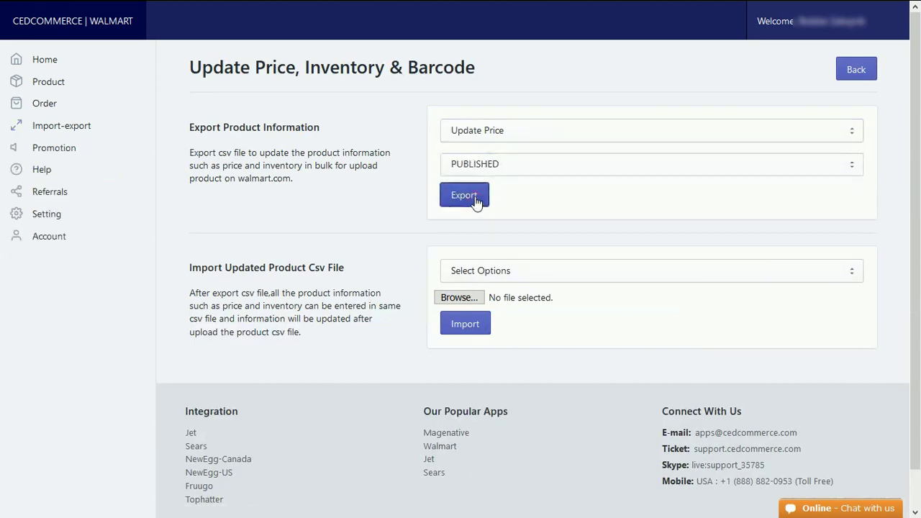